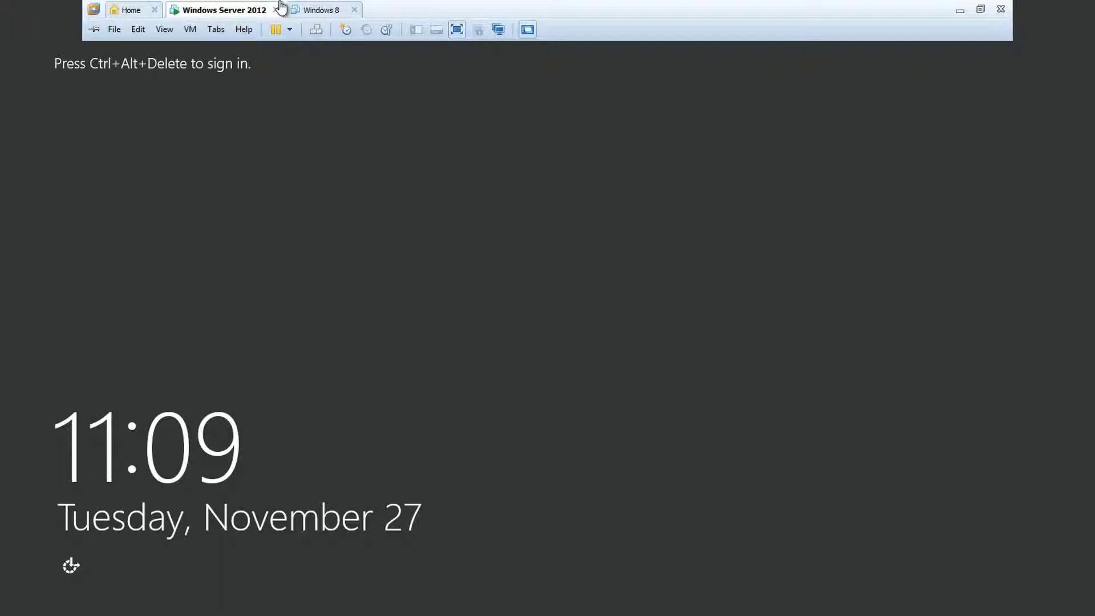
- Sign in to the Windows Server 2012 VM as Administrator using Ctrl+Alt+Del and the account password
click(185, 31)
click(243, 98)
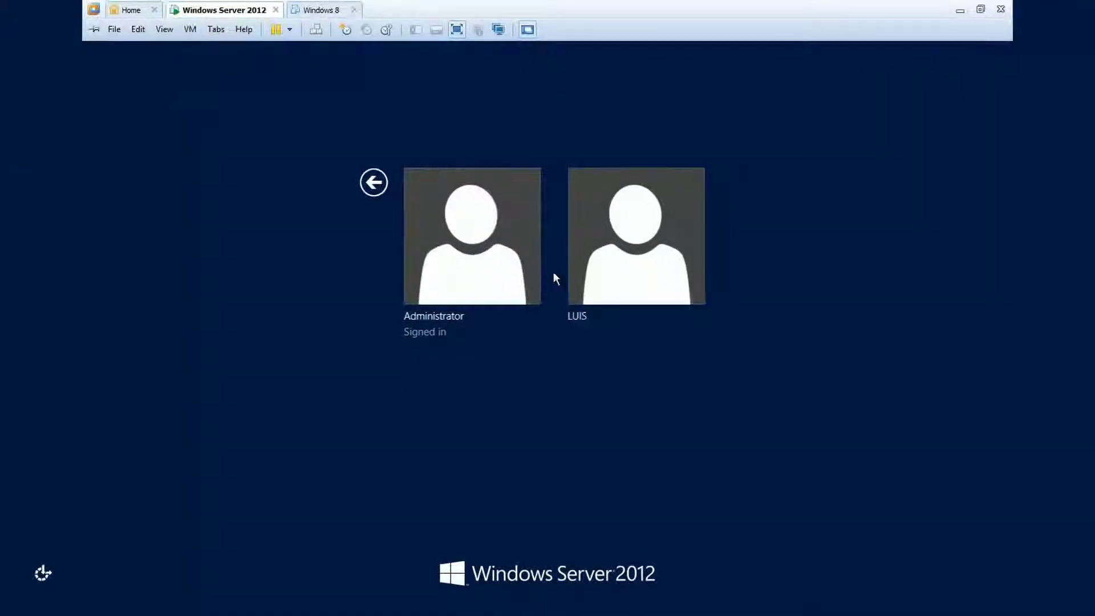
click(451, 236)
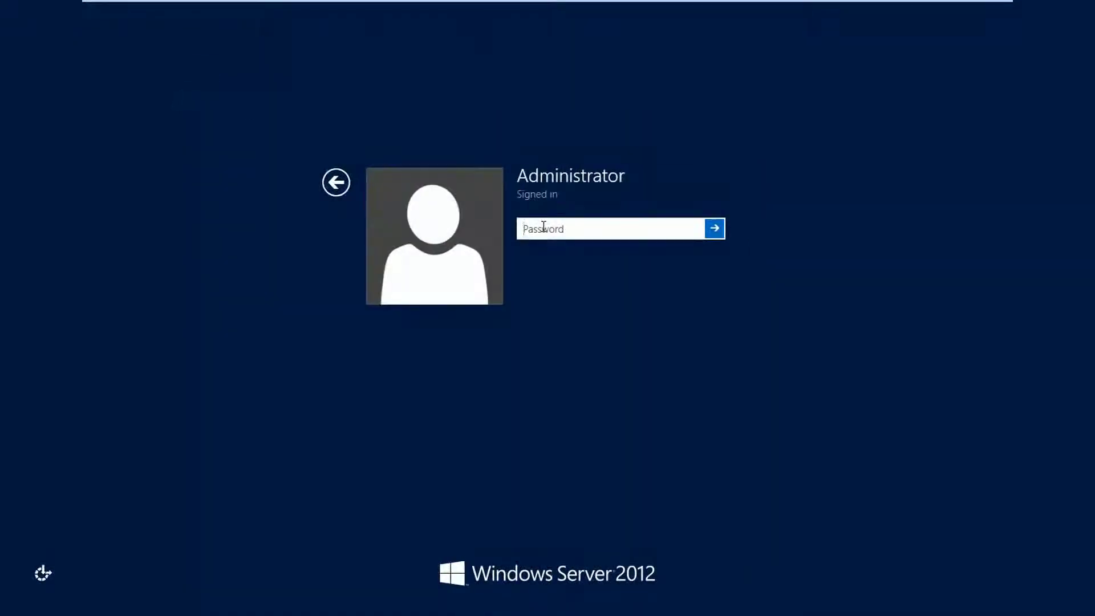
text(P)
key(Return)
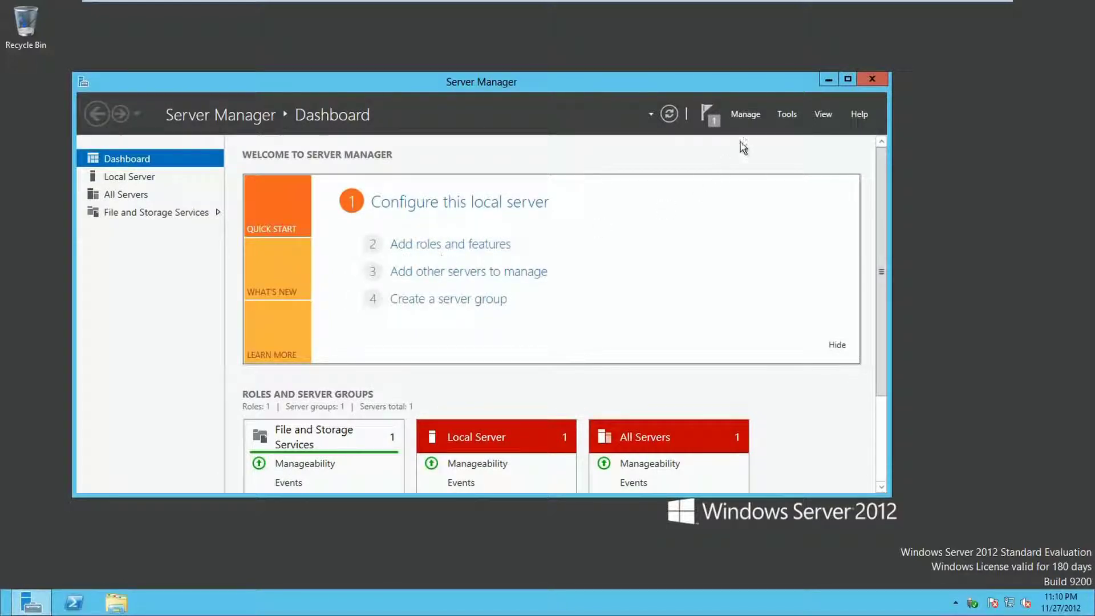
click(750, 114)
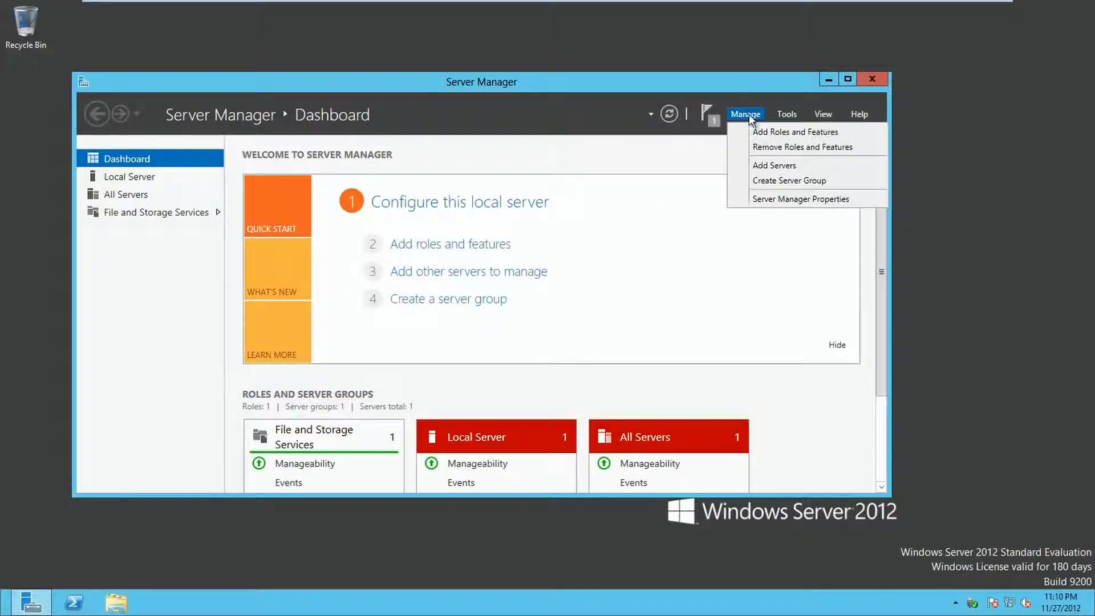
- Start Add Roles and Features on UMBRELLASERVER and select the Web Server (IIS) role with its management tools
click(429, 245)
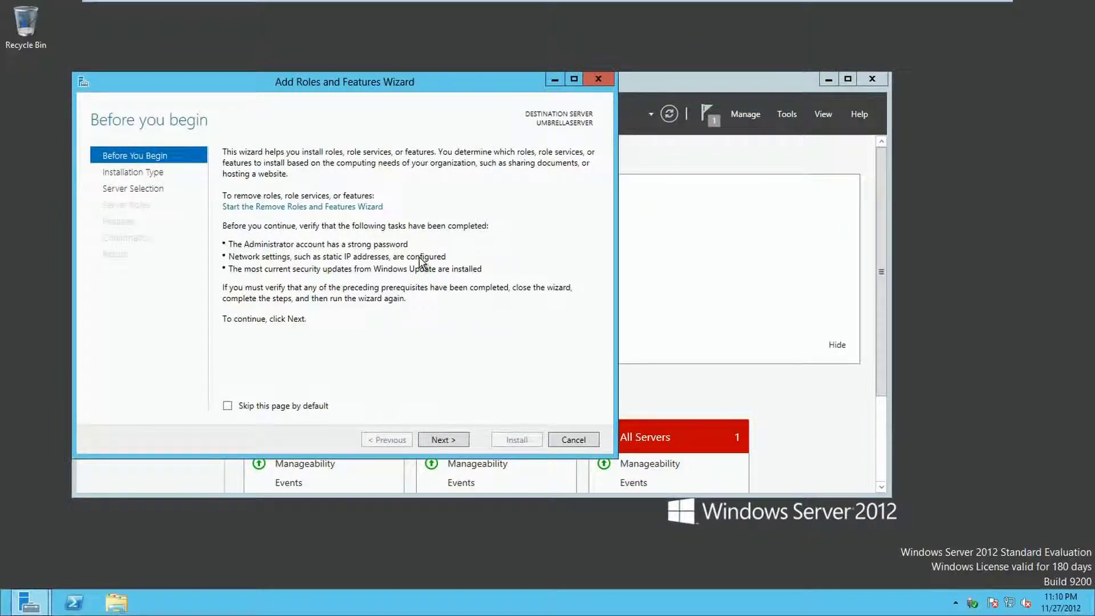
click(447, 440)
click(443, 440)
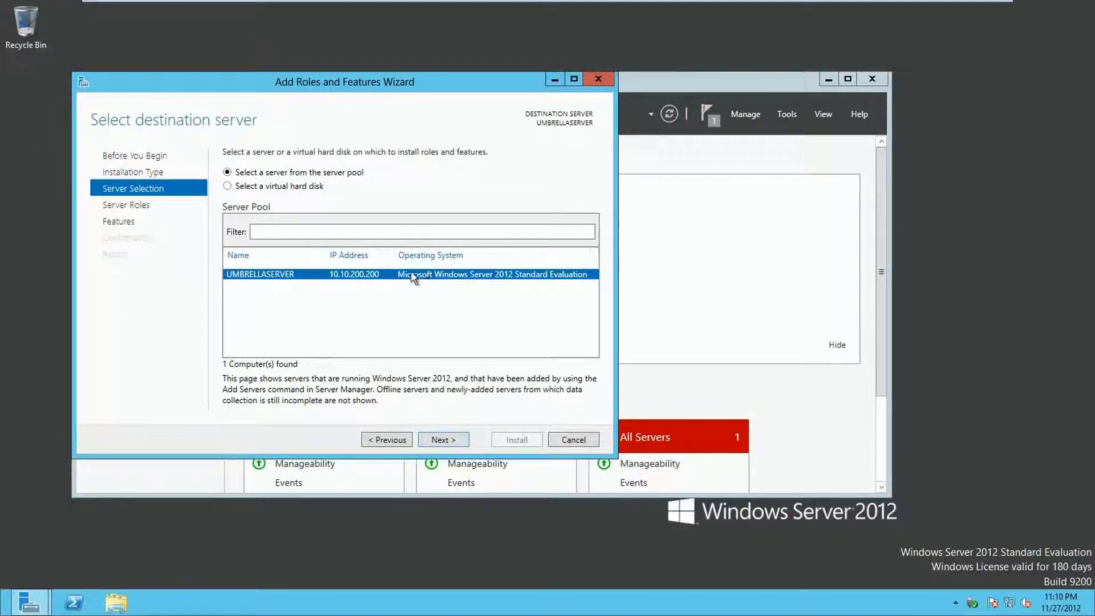
click(444, 439)
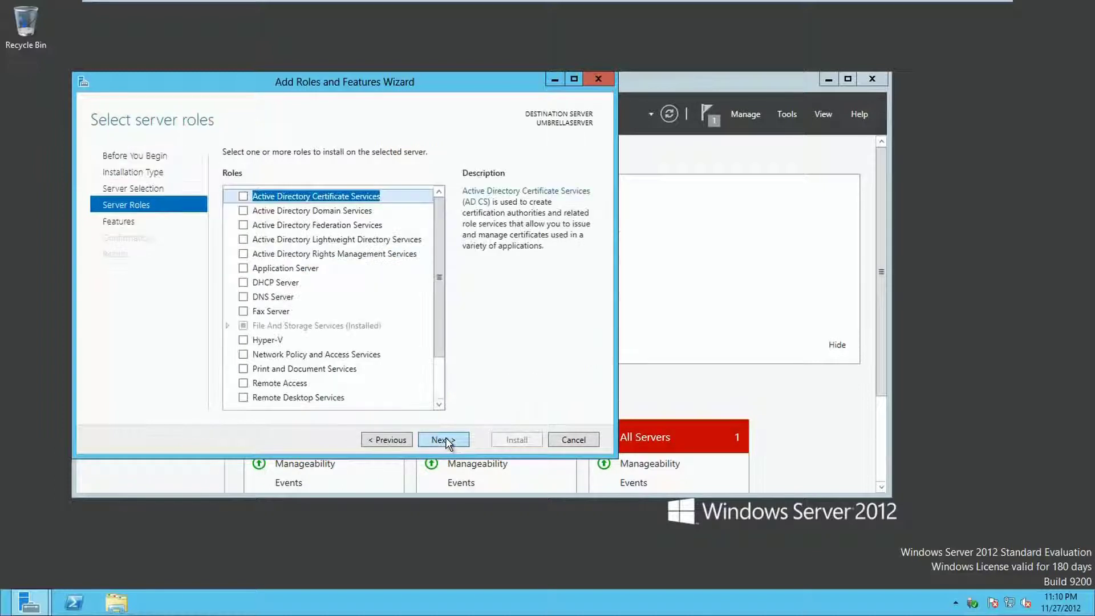
scroll(274, 260, down, 2)
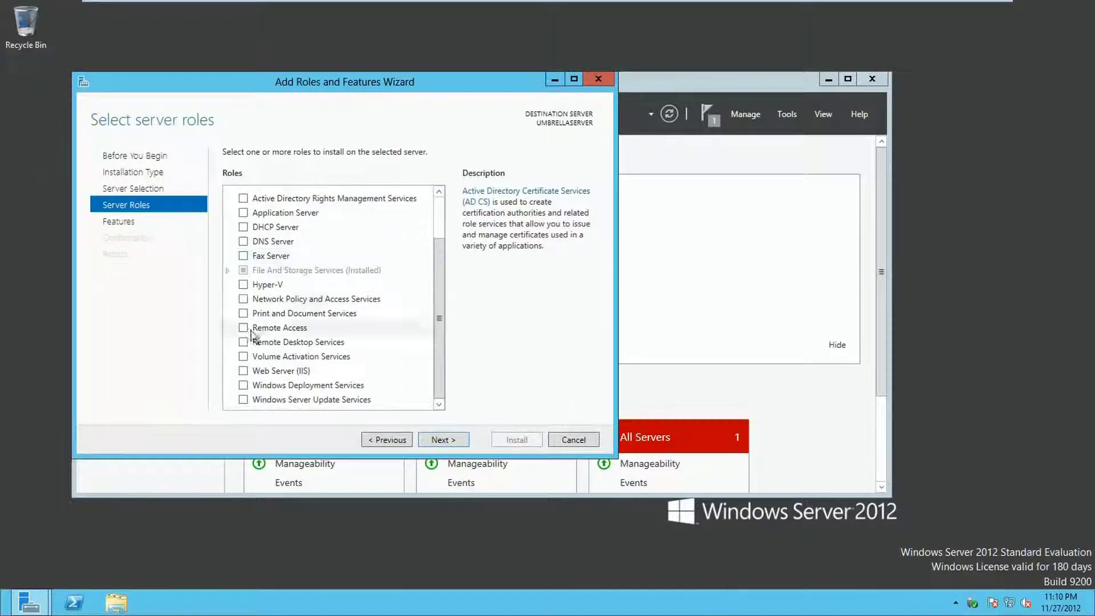
click(243, 371)
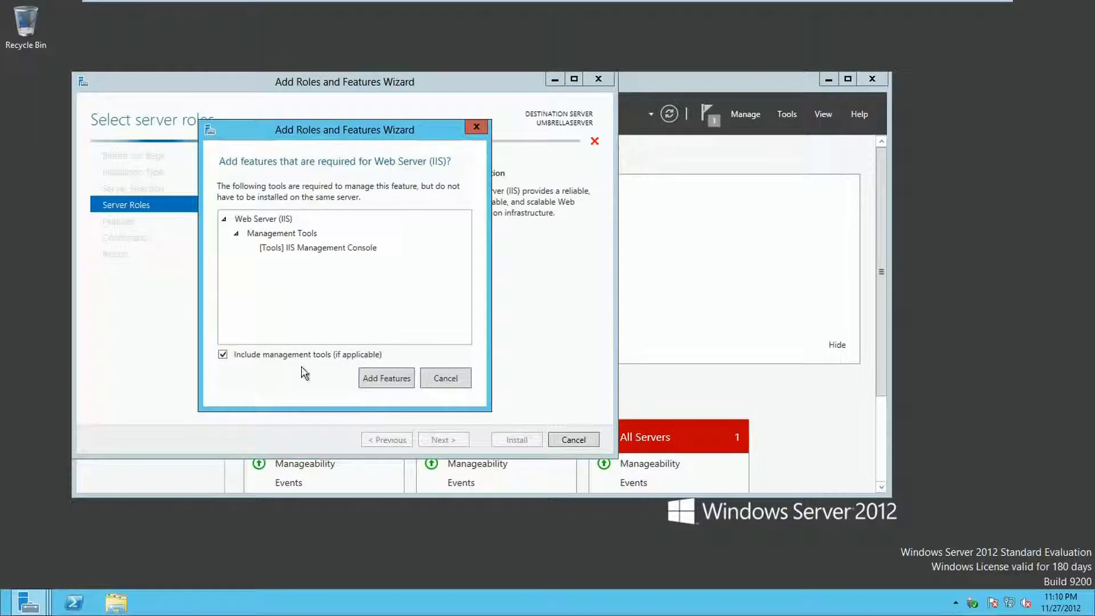
click(373, 379)
click(455, 442)
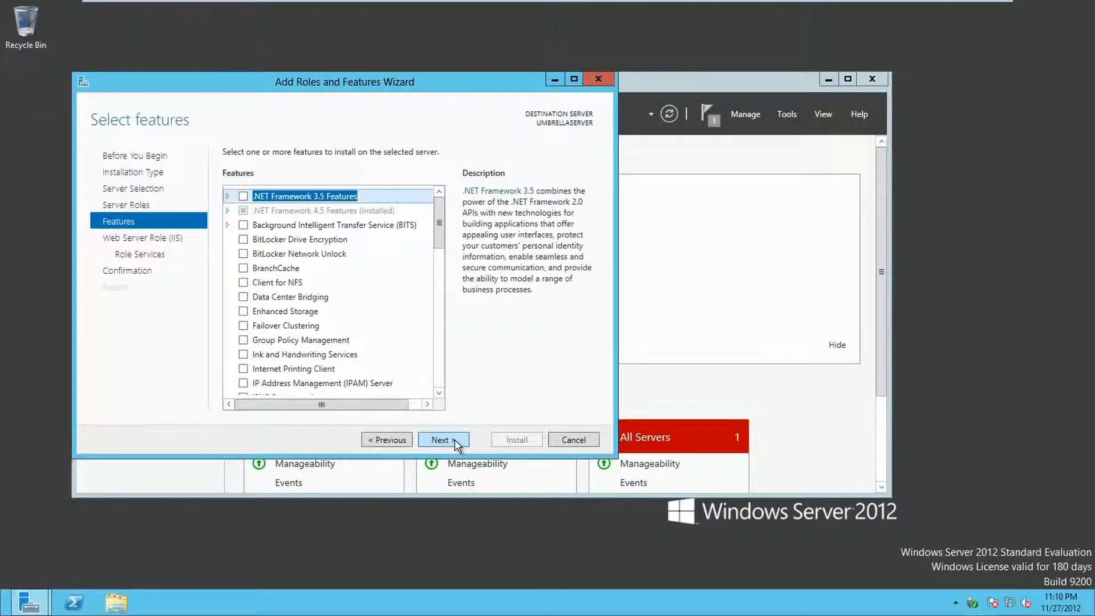
- Skip extra features and add the FTP Server and FTP Extensibility role services
scroll(318, 294, down, 15)
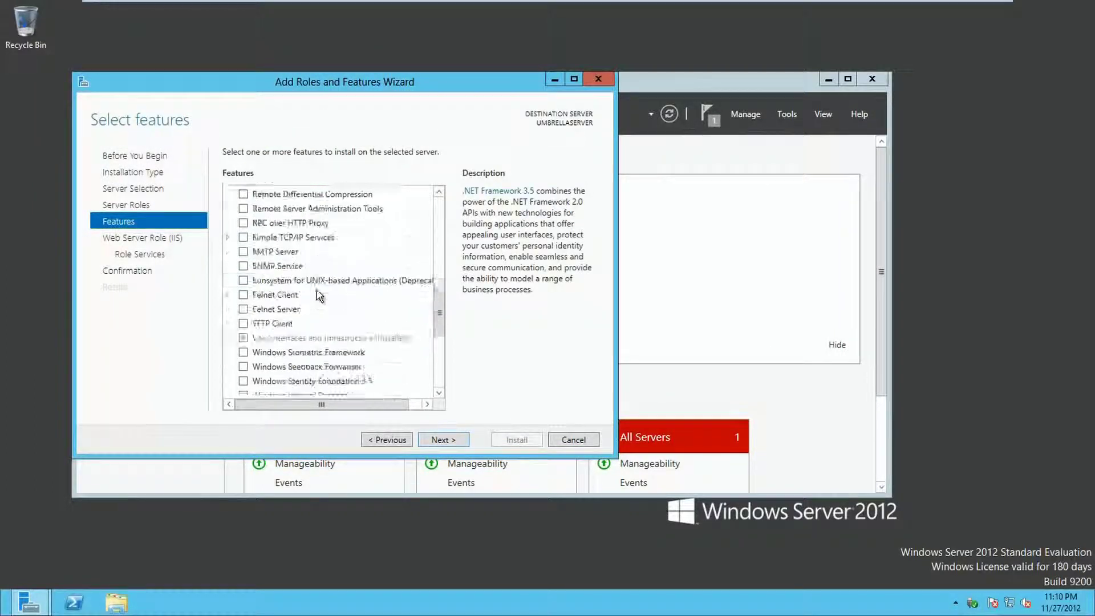
click(455, 441)
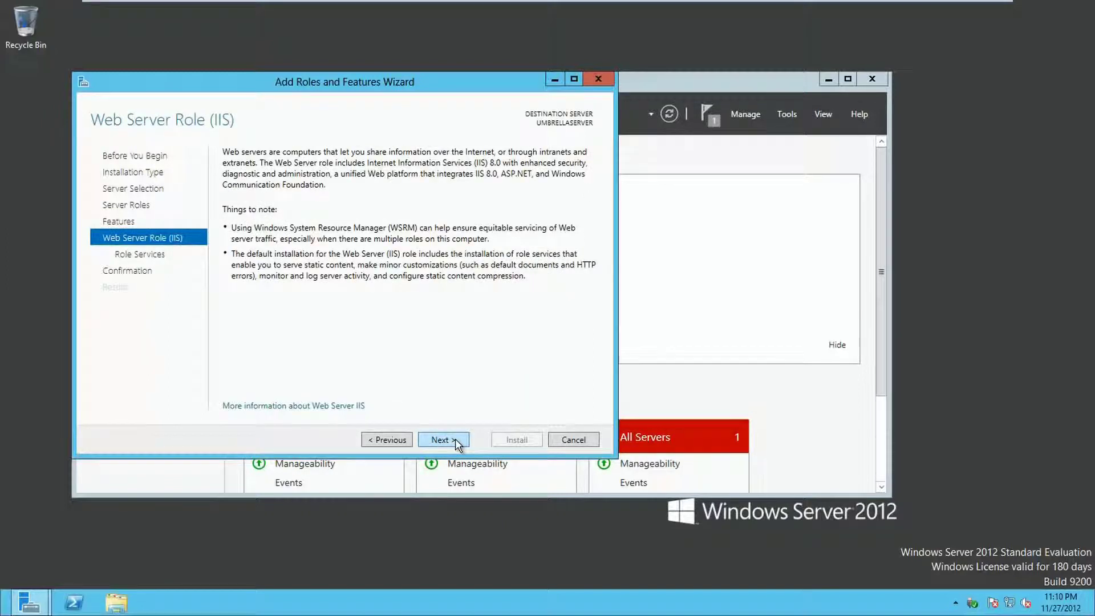
click(456, 442)
scroll(325, 297, down, 3)
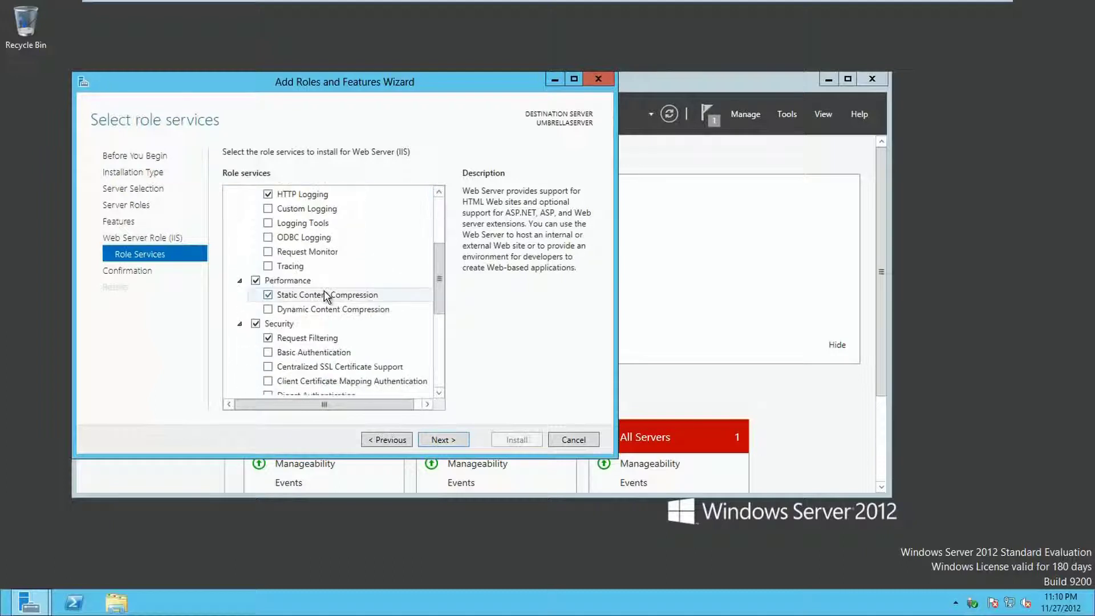
scroll(326, 295, down, 6)
click(243, 274)
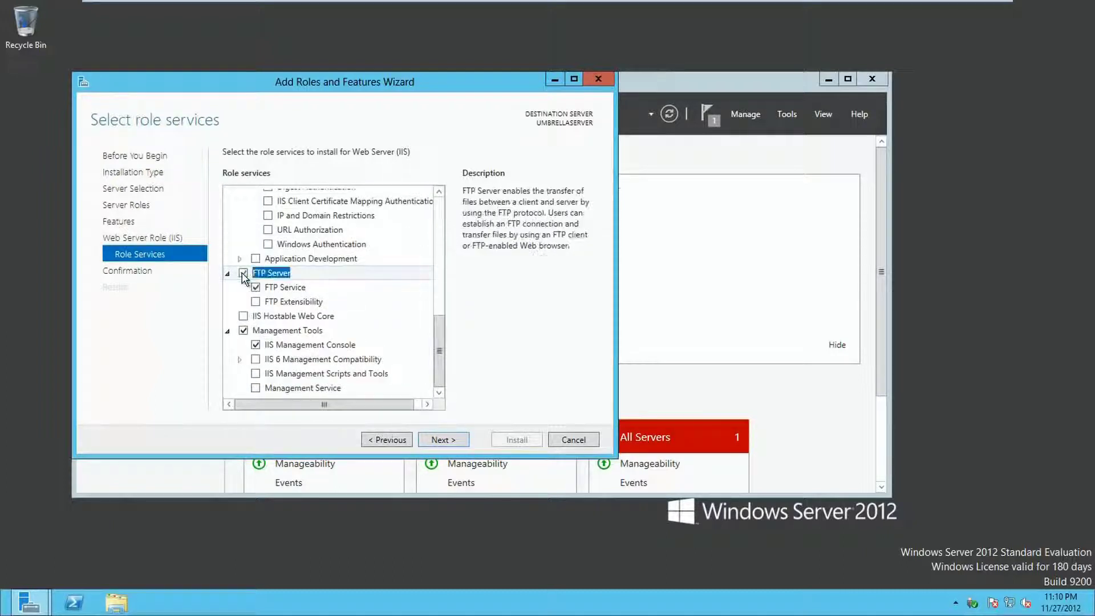
click(256, 302)
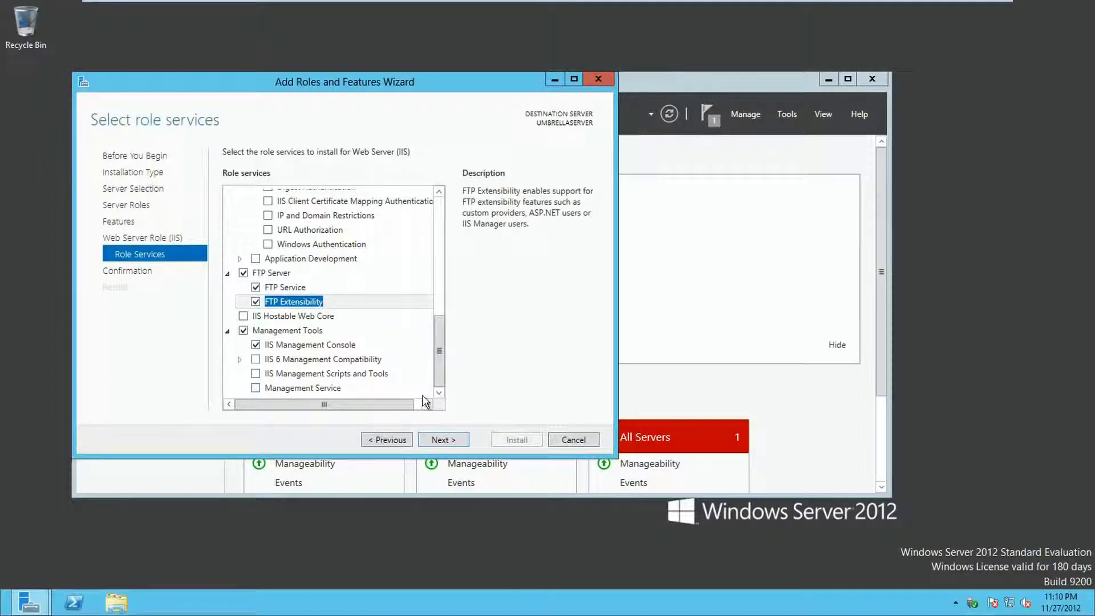
click(444, 440)
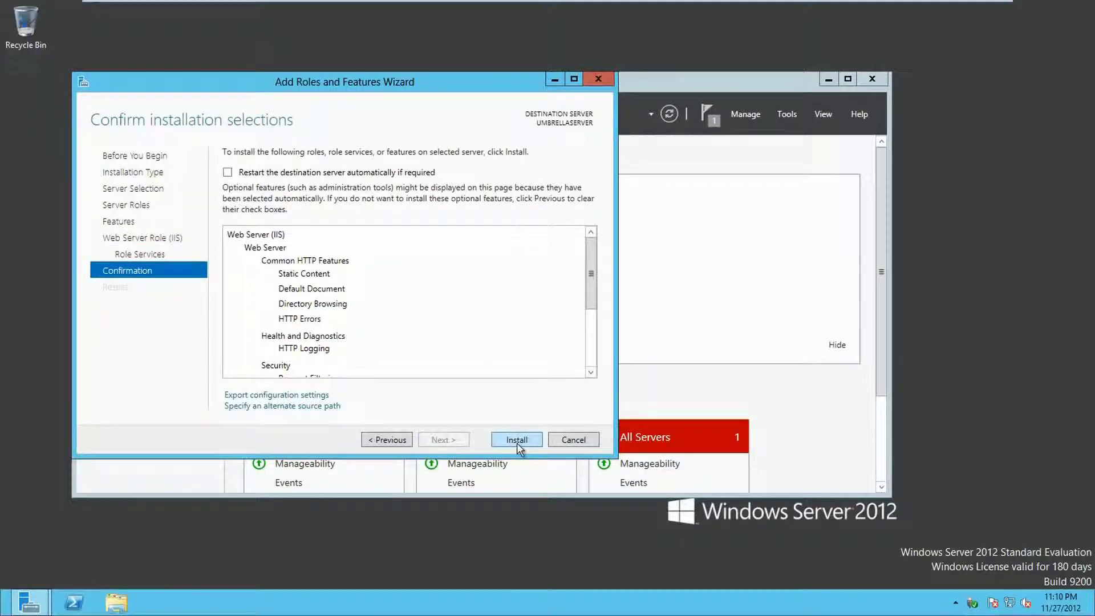
- Allow automatic restart and install Web Server (IIS) with the FTP role services
click(317, 174)
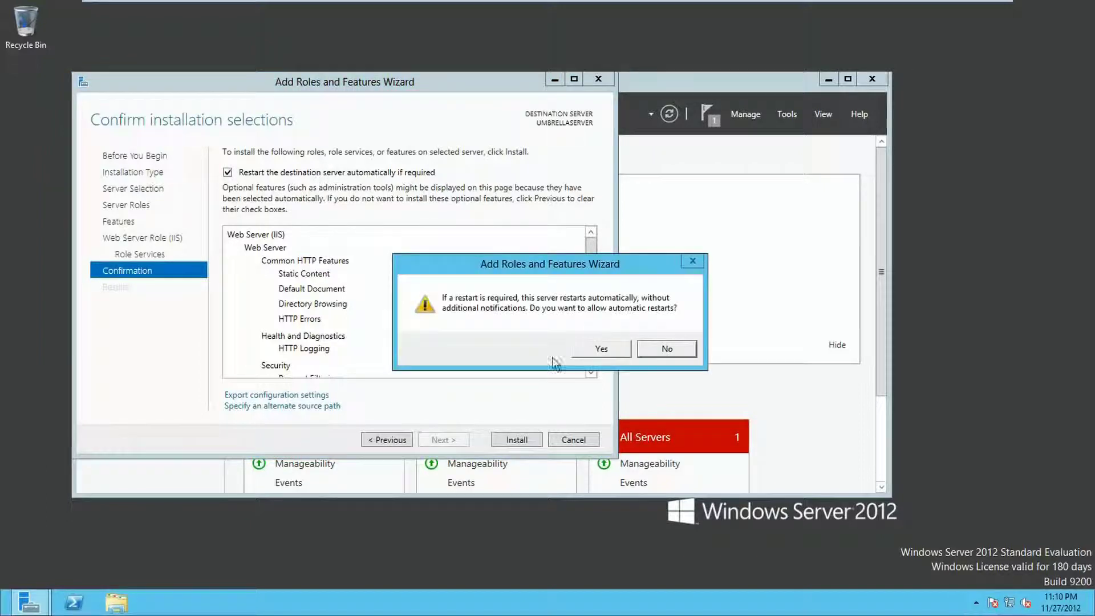
click(599, 348)
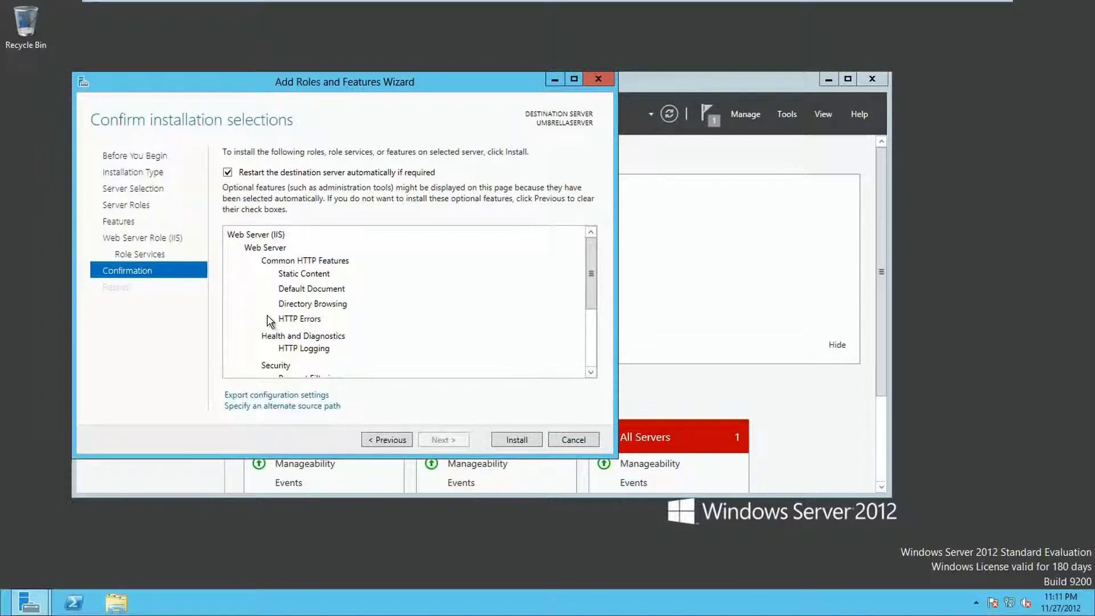
click(519, 444)
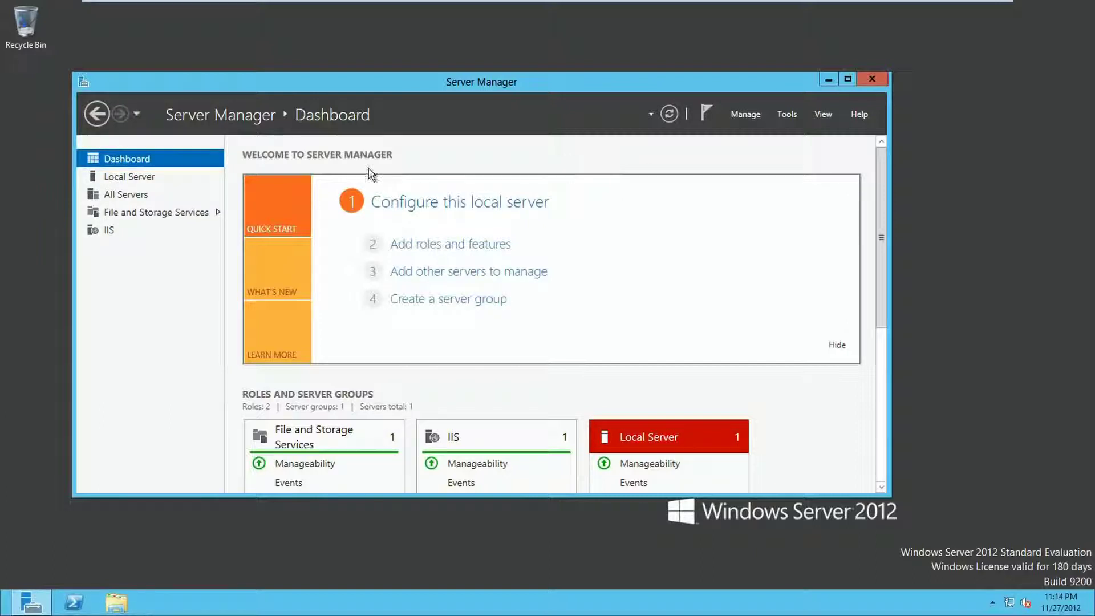
- Launch IIS Manager for UMBRELLASERVER from the IIS servers page
click(112, 232)
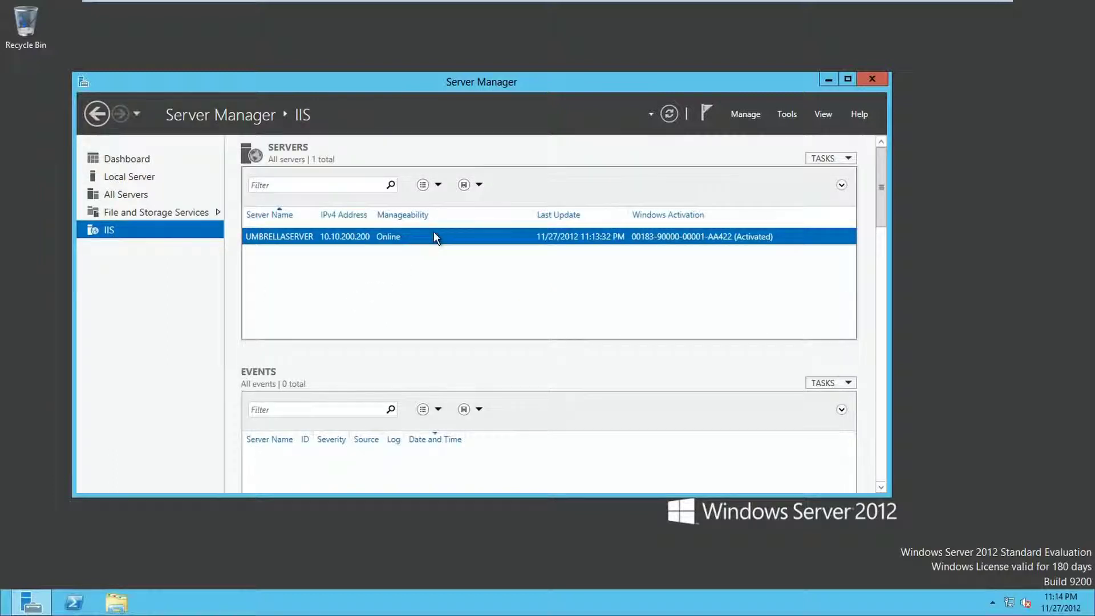
right_click(432, 242)
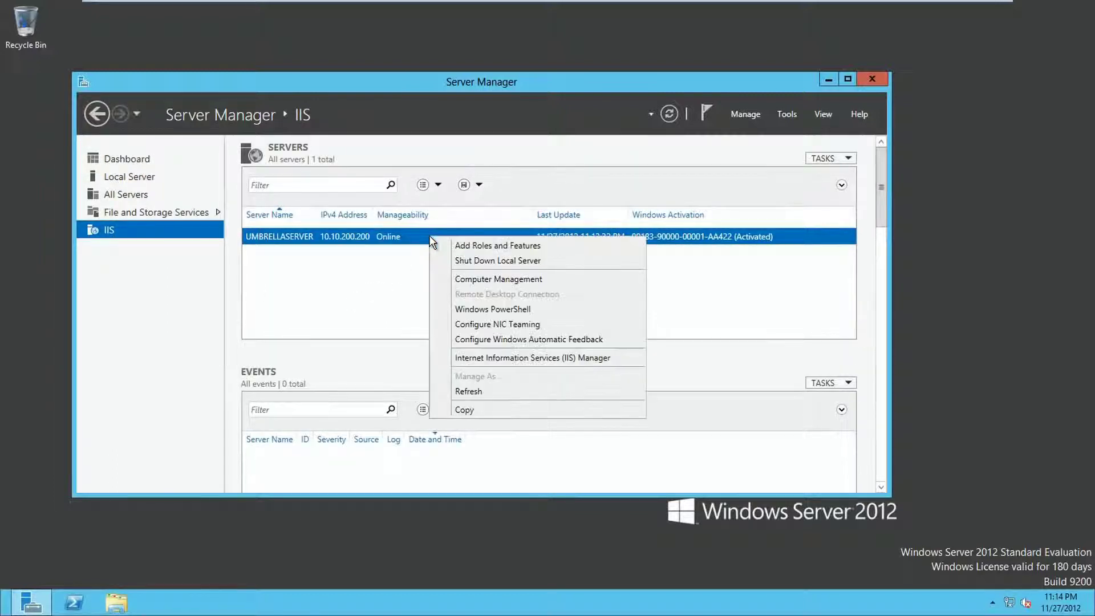
click(505, 359)
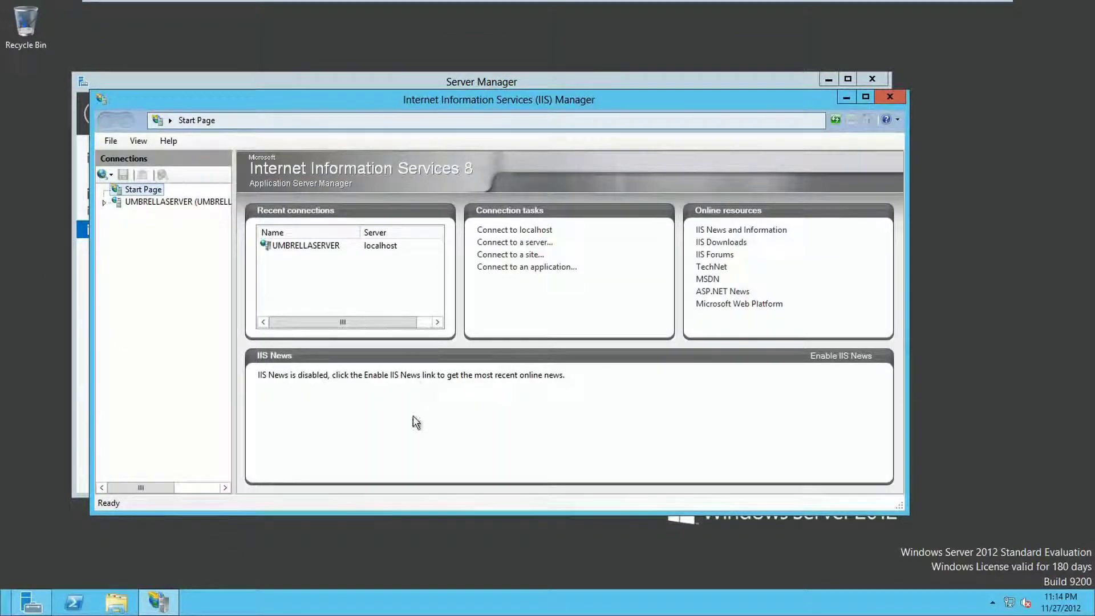
- Expand UMBRELLASERVER and Sites to reveal Default Web Site, then minimize both windows
click(104, 202)
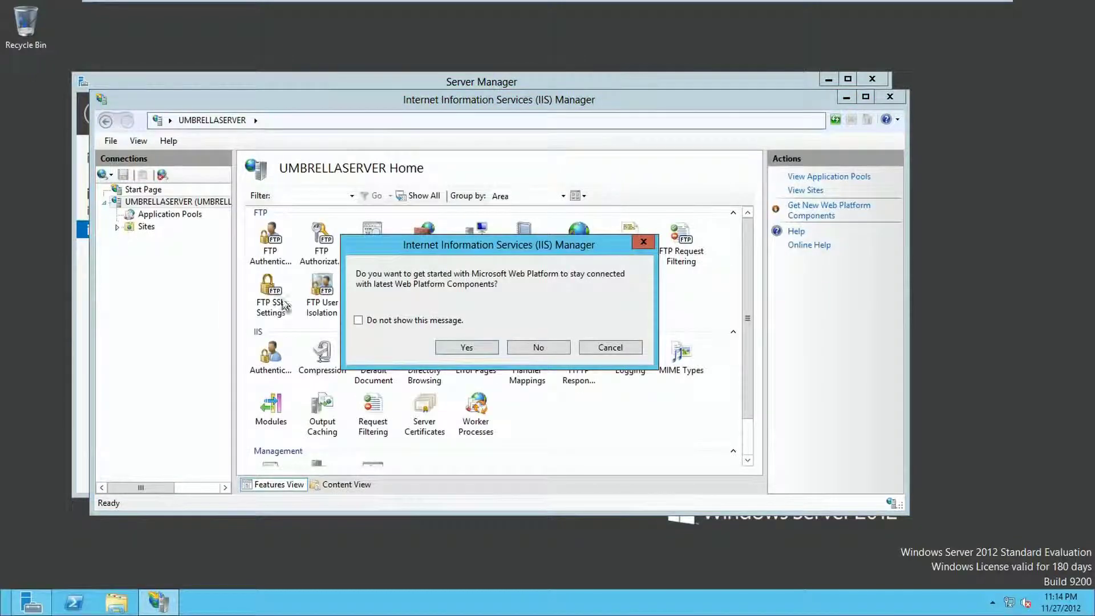
click(454, 321)
click(540, 346)
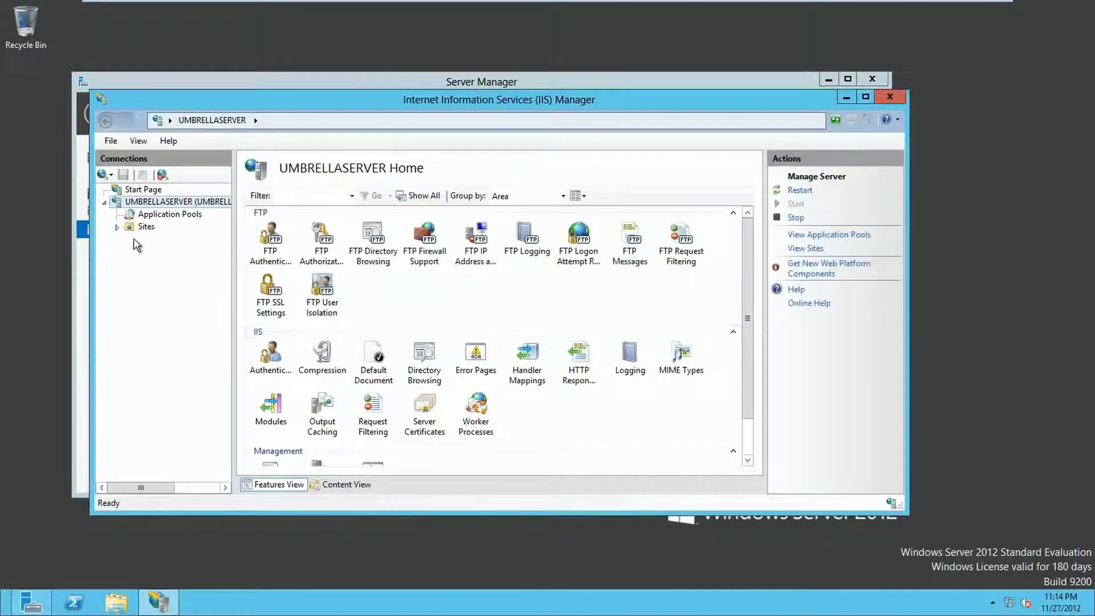
click(118, 227)
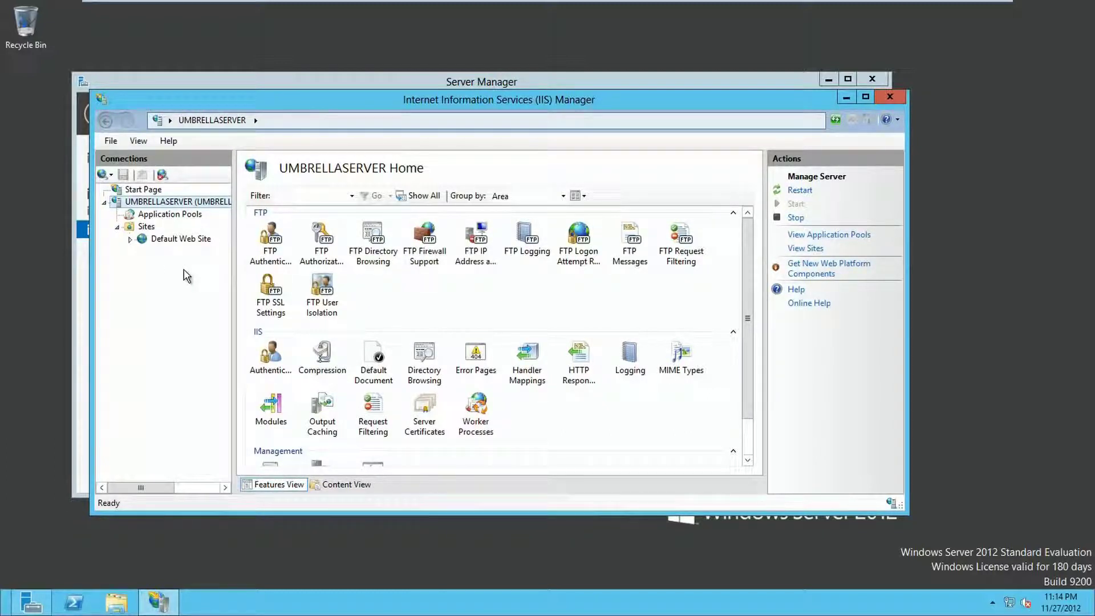
click(846, 97)
click(830, 80)
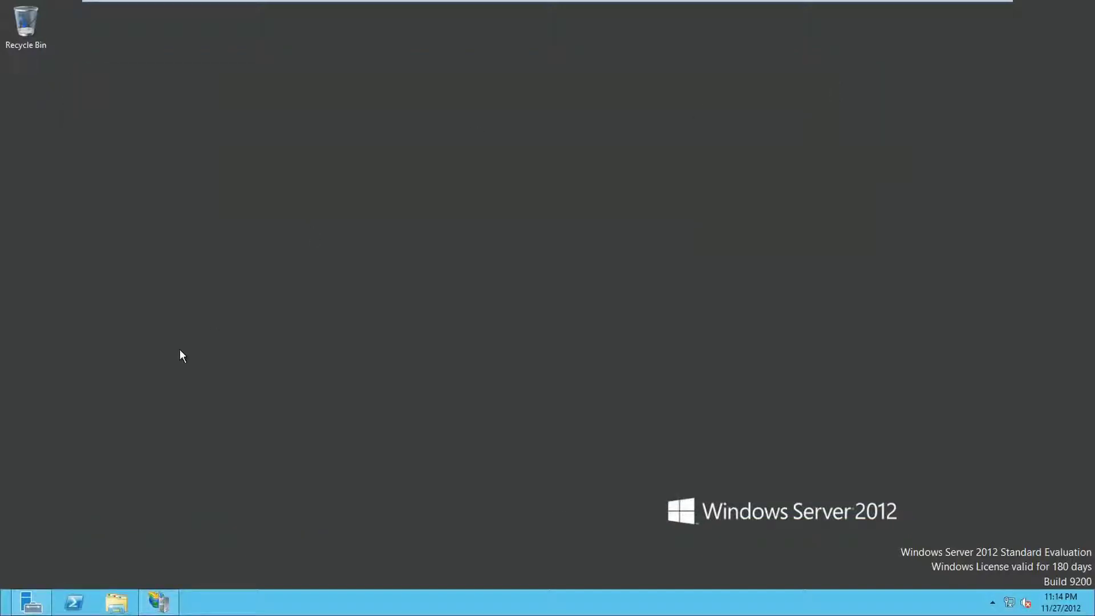
- Review the three items in C:\FTP, then minimize the Local Disk (C:) window
key(super)
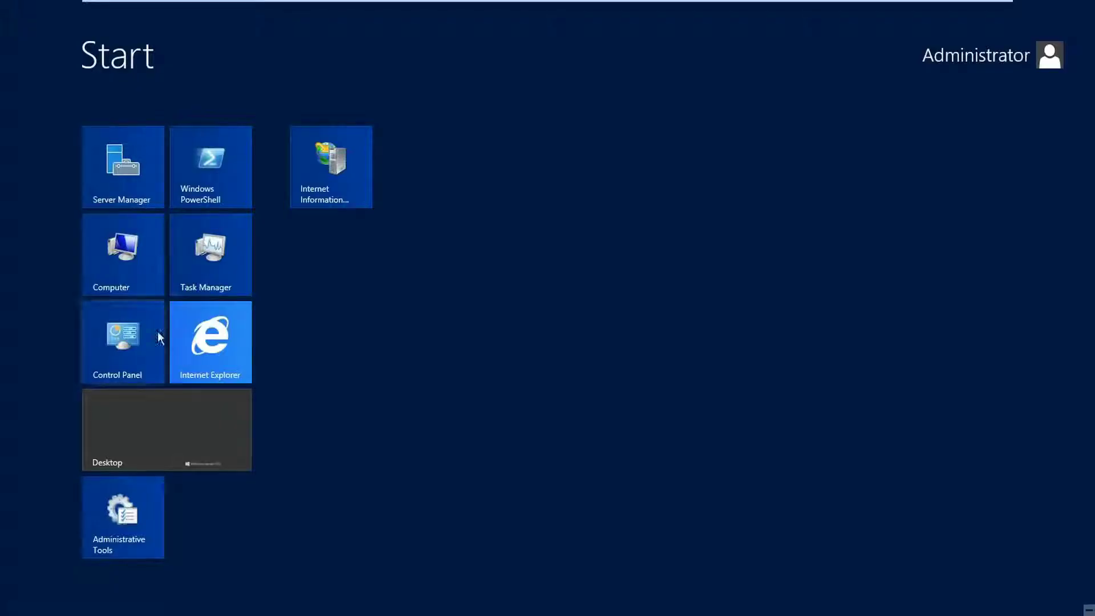
key(super)
key(super+e)
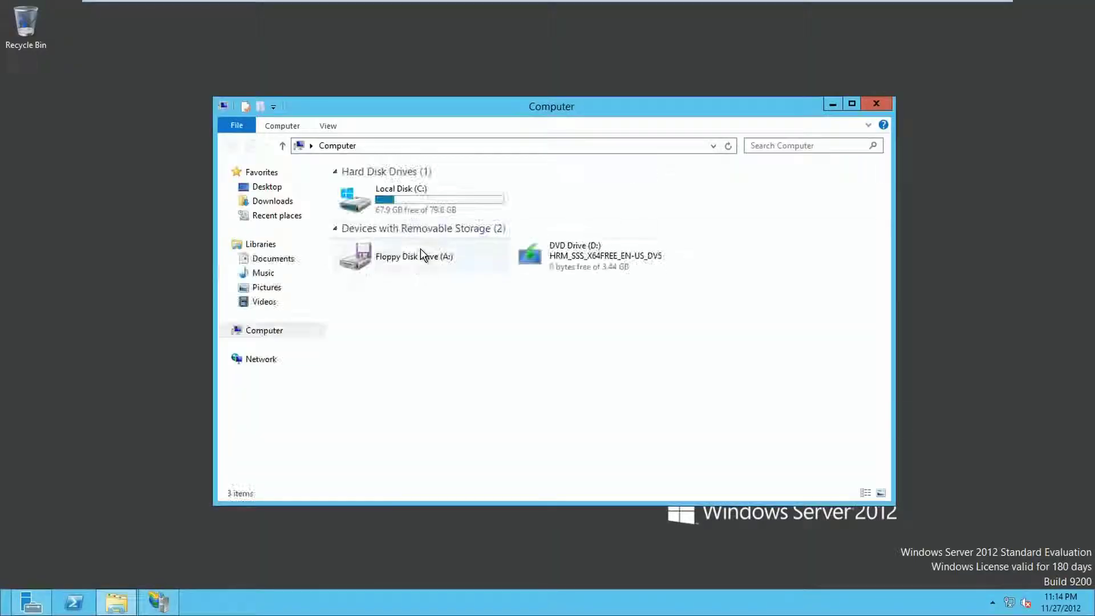
double_click(418, 215)
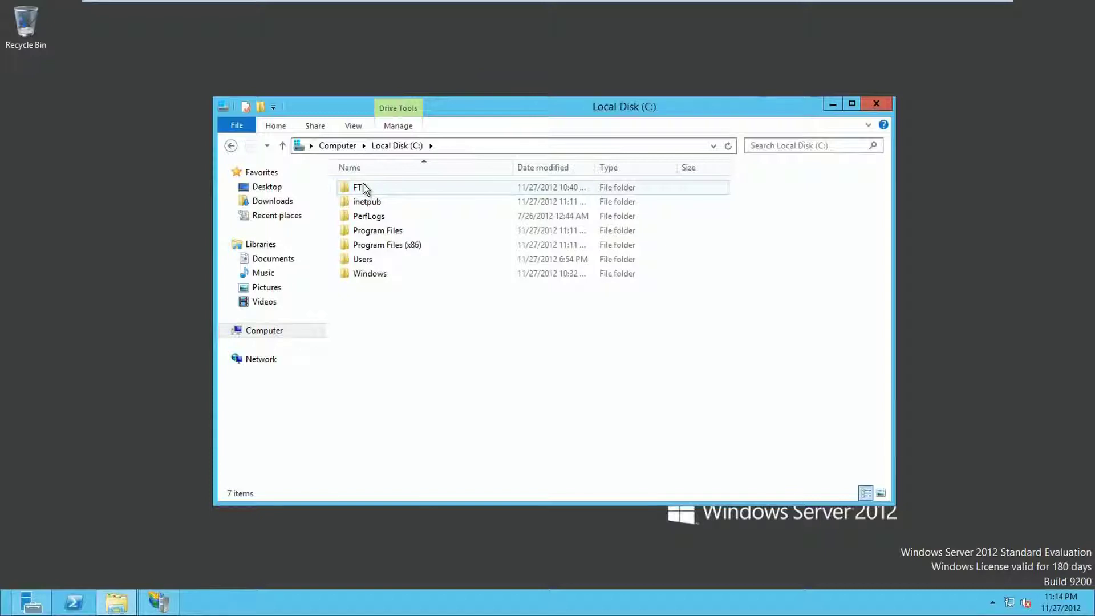
right_click(396, 297)
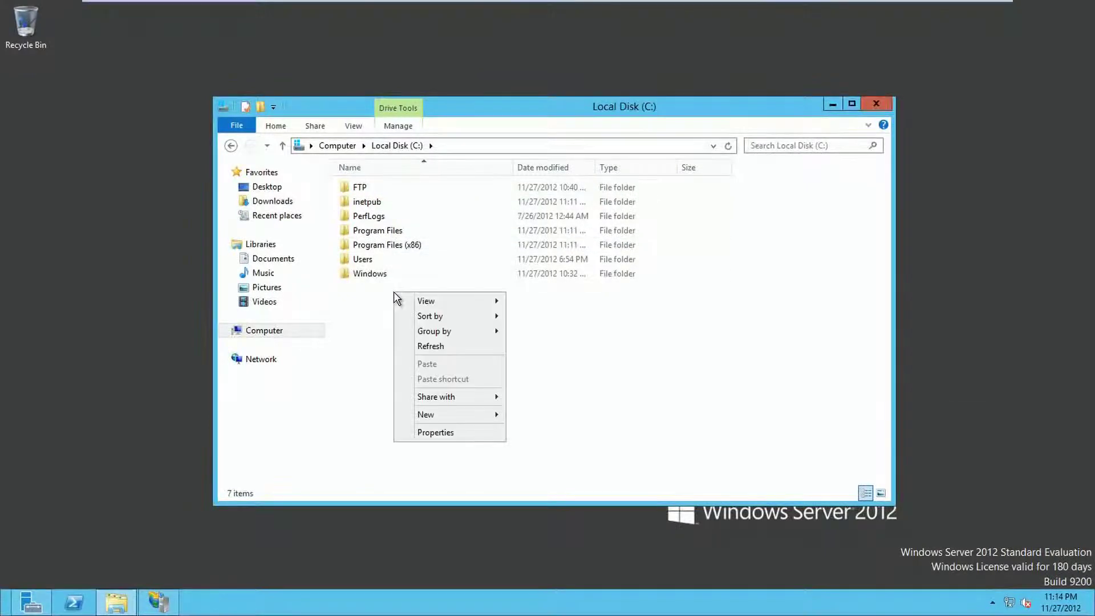
click(570, 342)
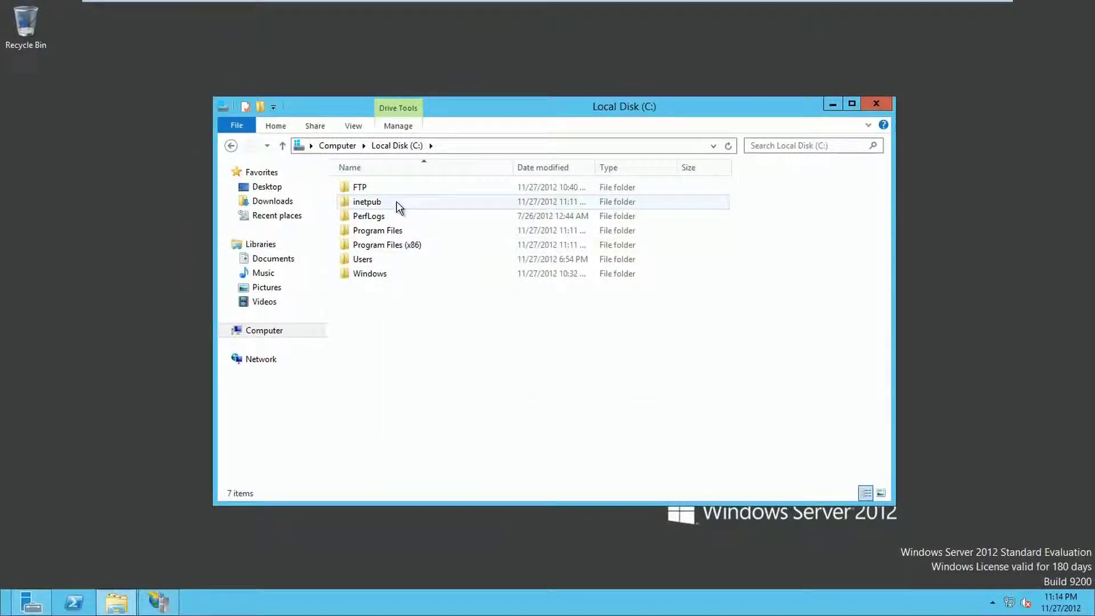
double_click(379, 189)
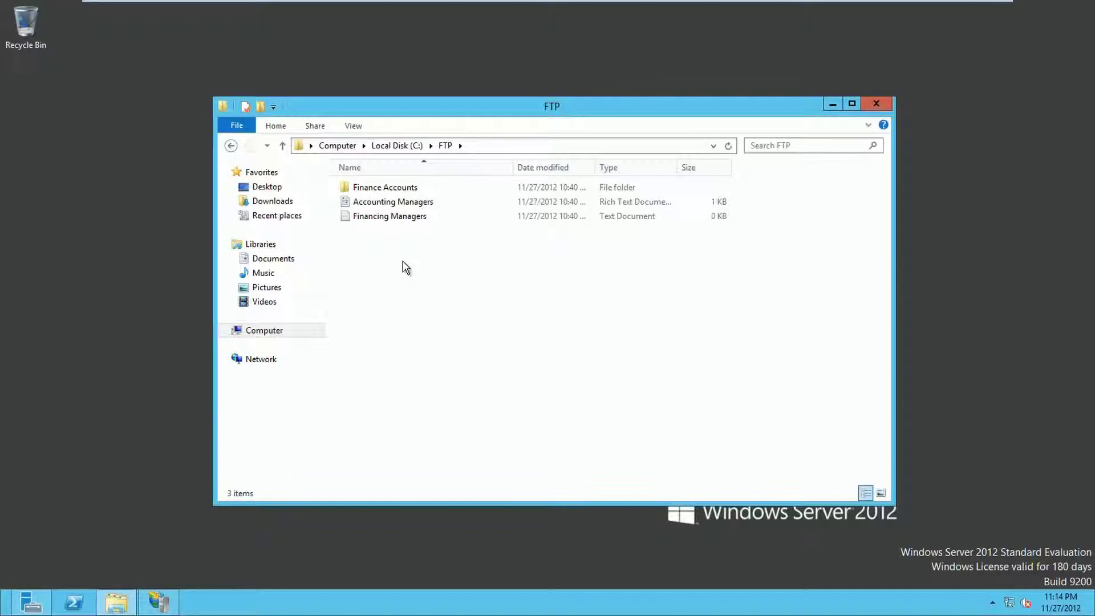
click(231, 145)
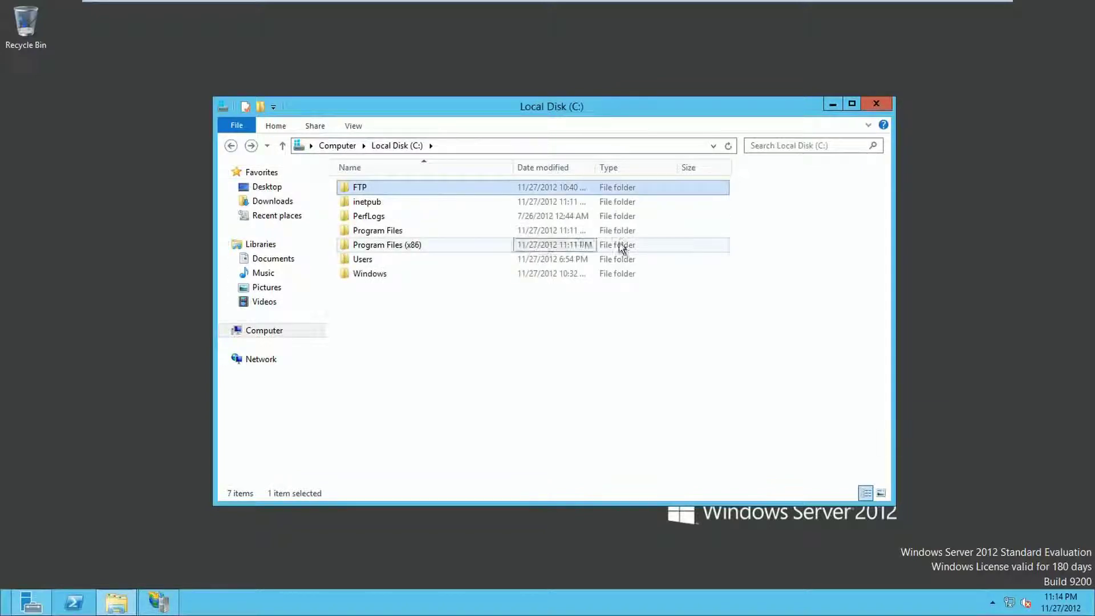
click(832, 105)
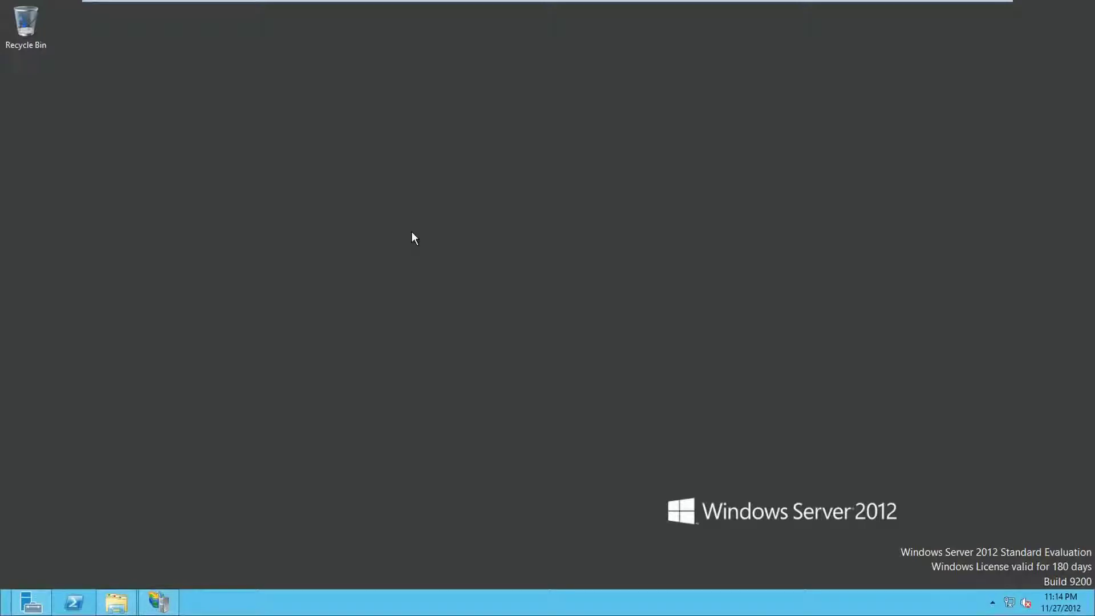
key(super)
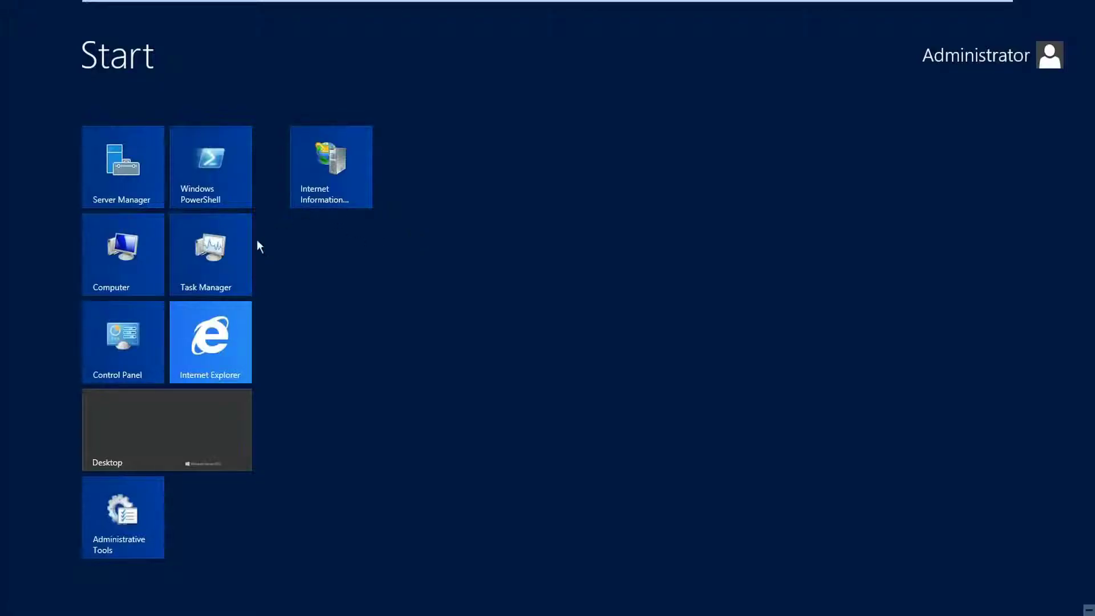
- Open Server Manager through Manage on the Start screen's Computer tile
key(super+z)
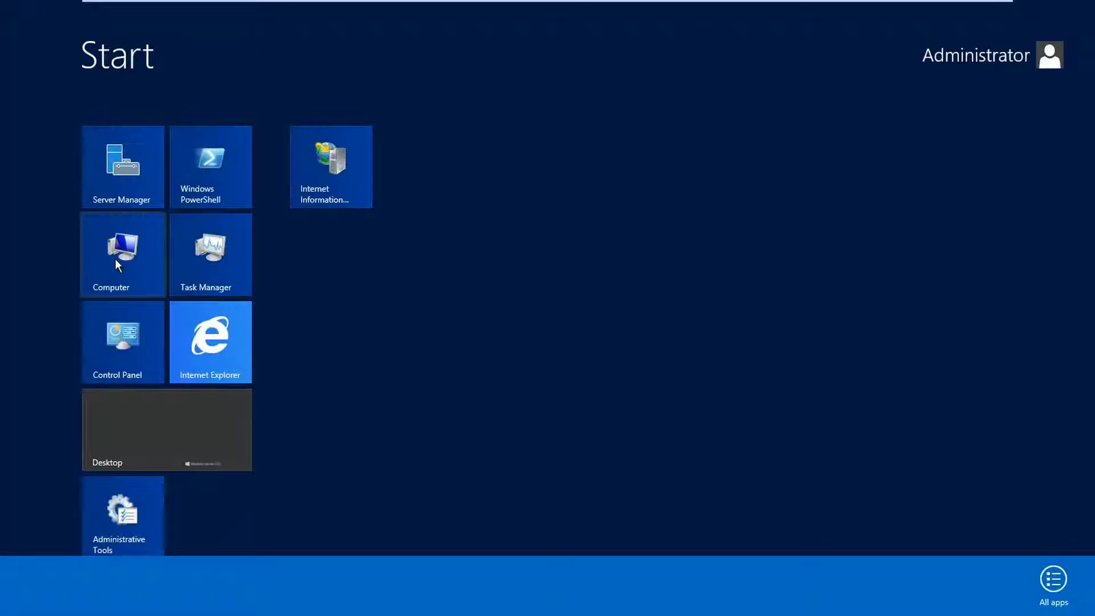
right_click(115, 259)
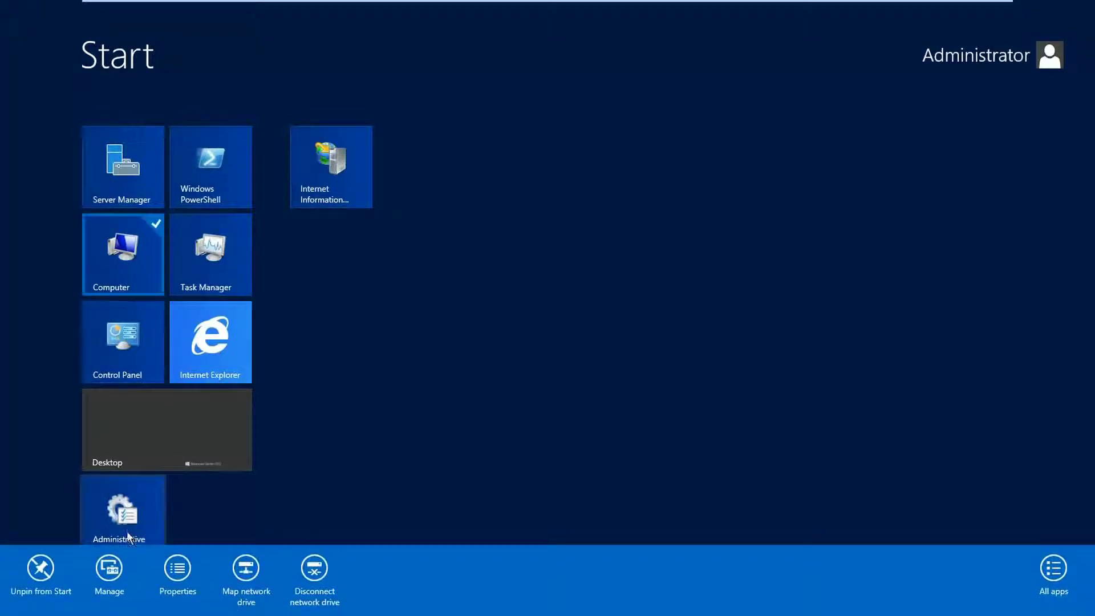
click(113, 569)
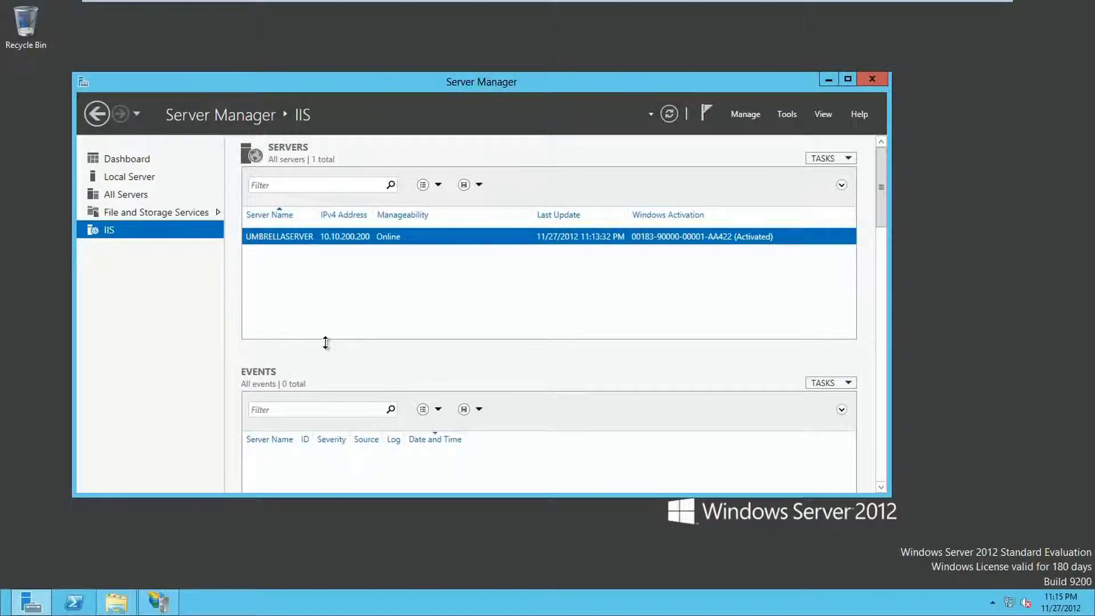
- Launch Computer Management from Administrative Tools and open Local Users and Groups
click(829, 80)
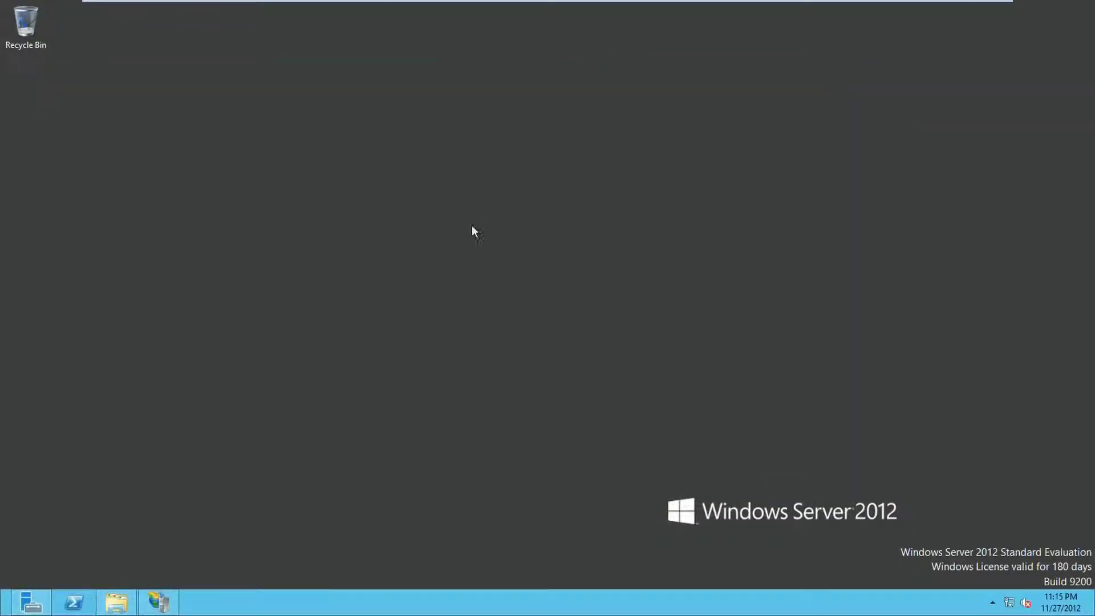
key(super)
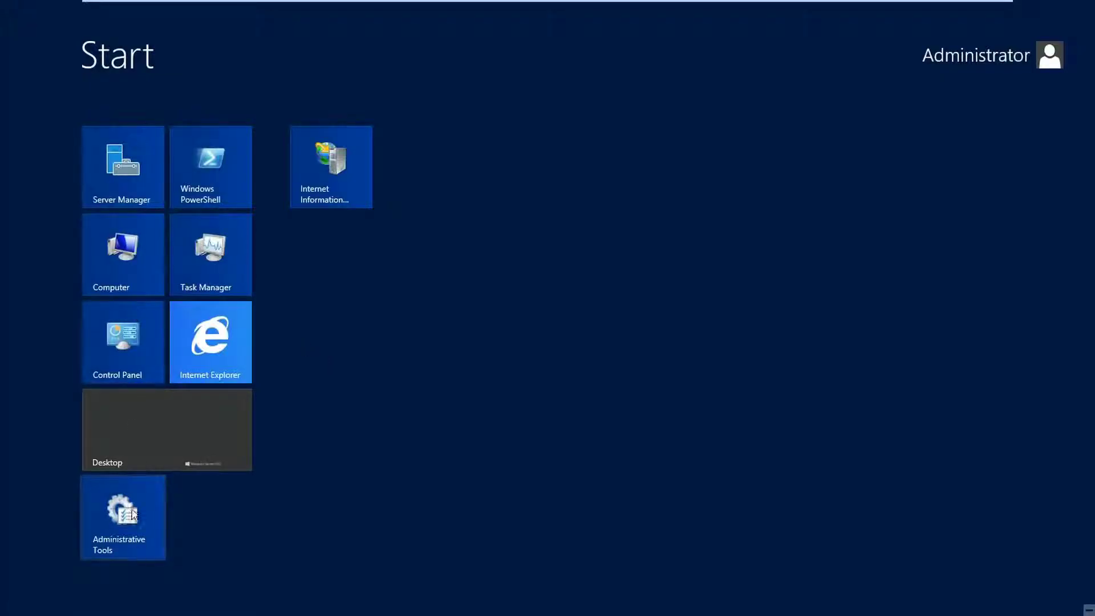
click(135, 531)
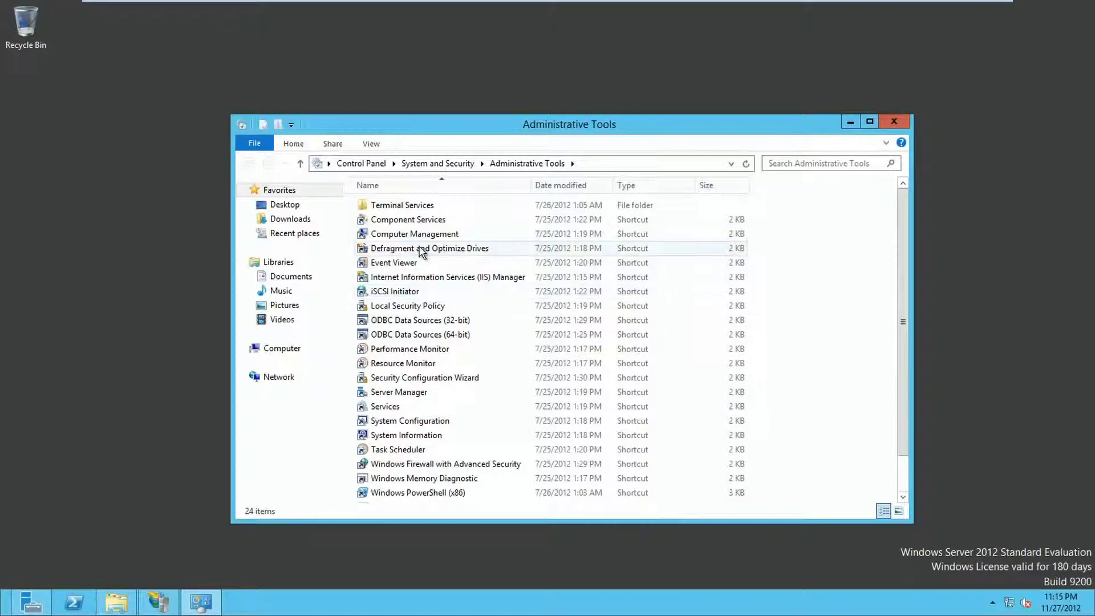
double_click(407, 235)
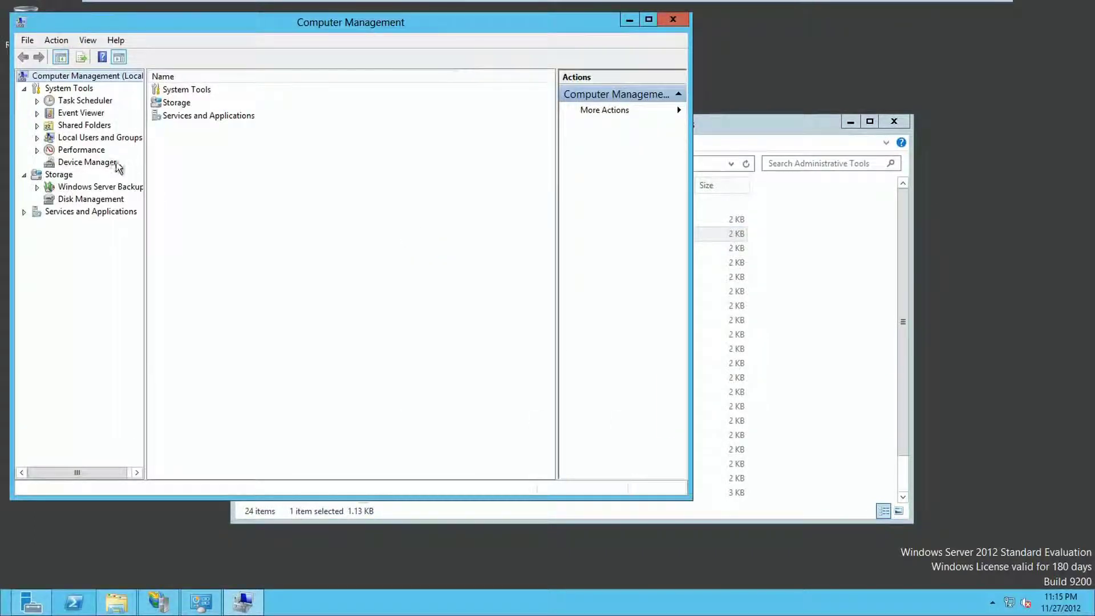
click(90, 141)
- Review the Administrator, Guest and LUIS accounts, cancel the New User form, and close Computer Management
double_click(190, 91)
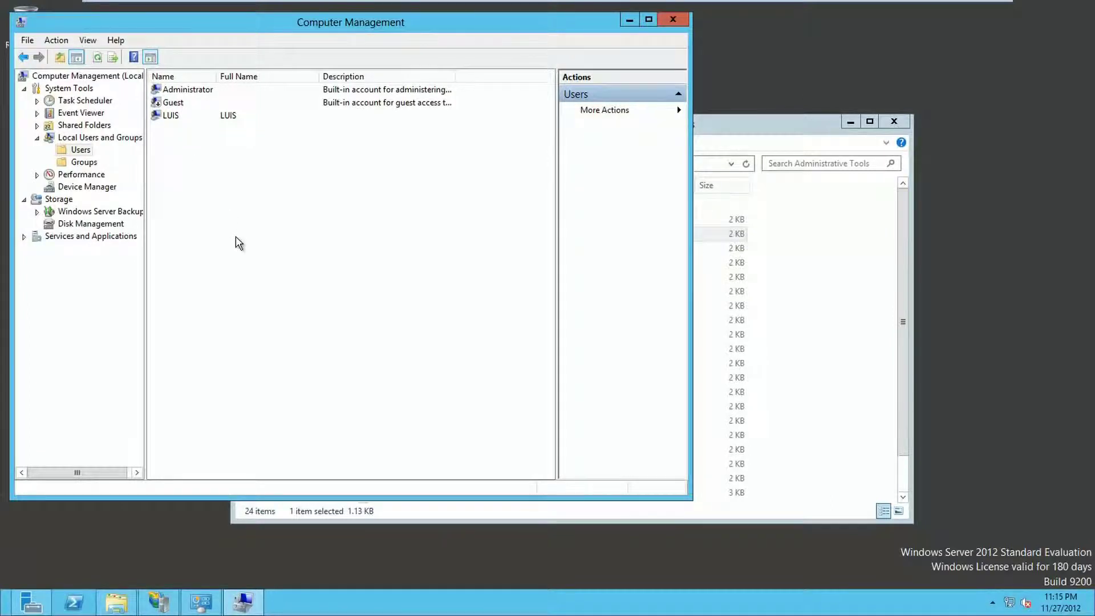
right_click(241, 178)
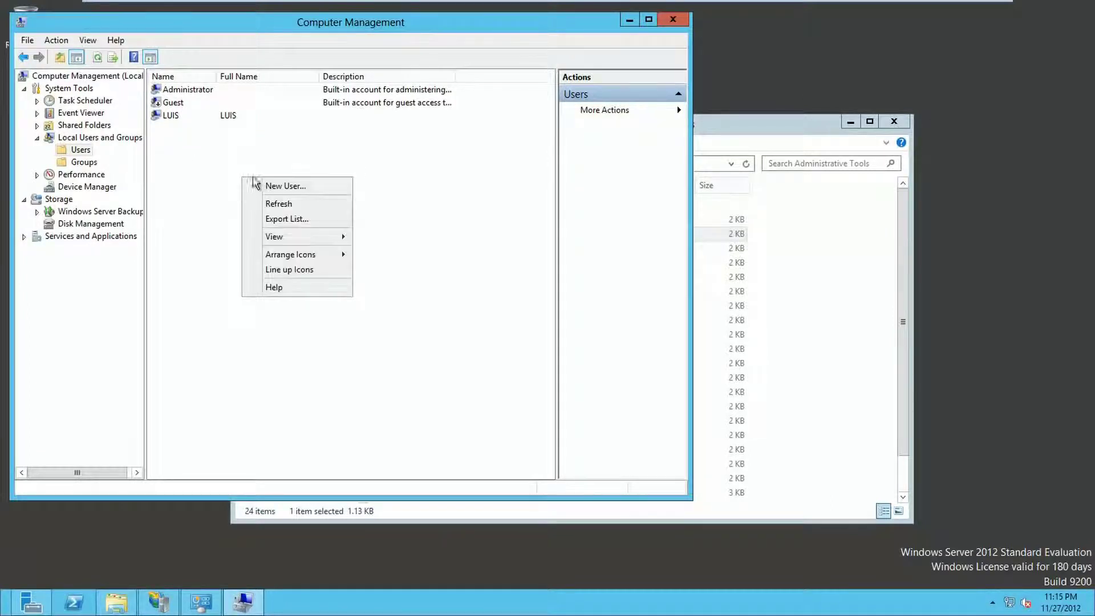
click(299, 188)
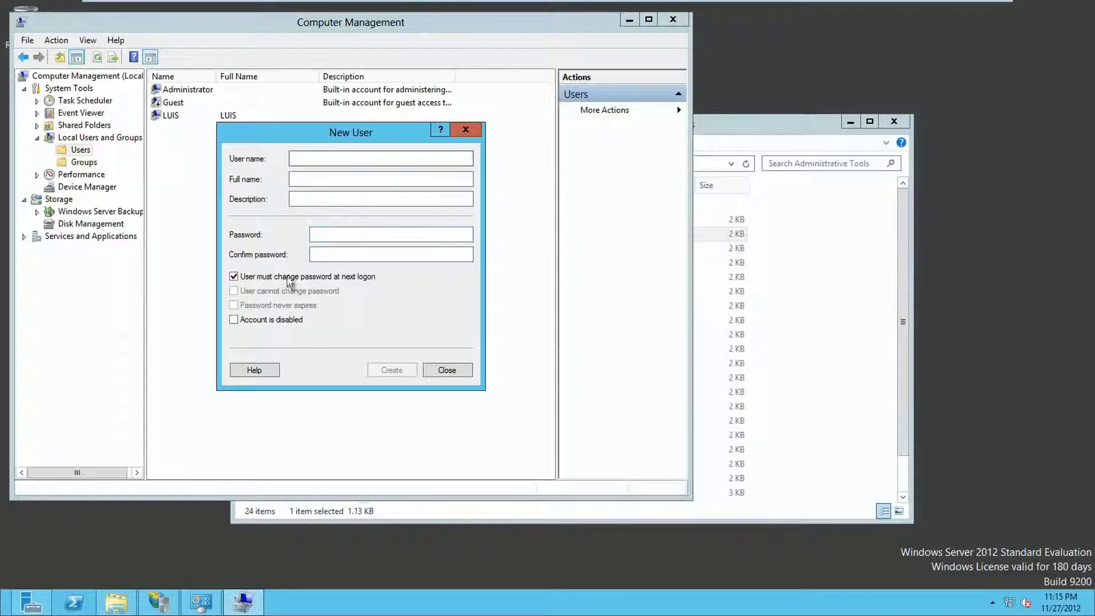
click(258, 278)
click(273, 291)
click(280, 305)
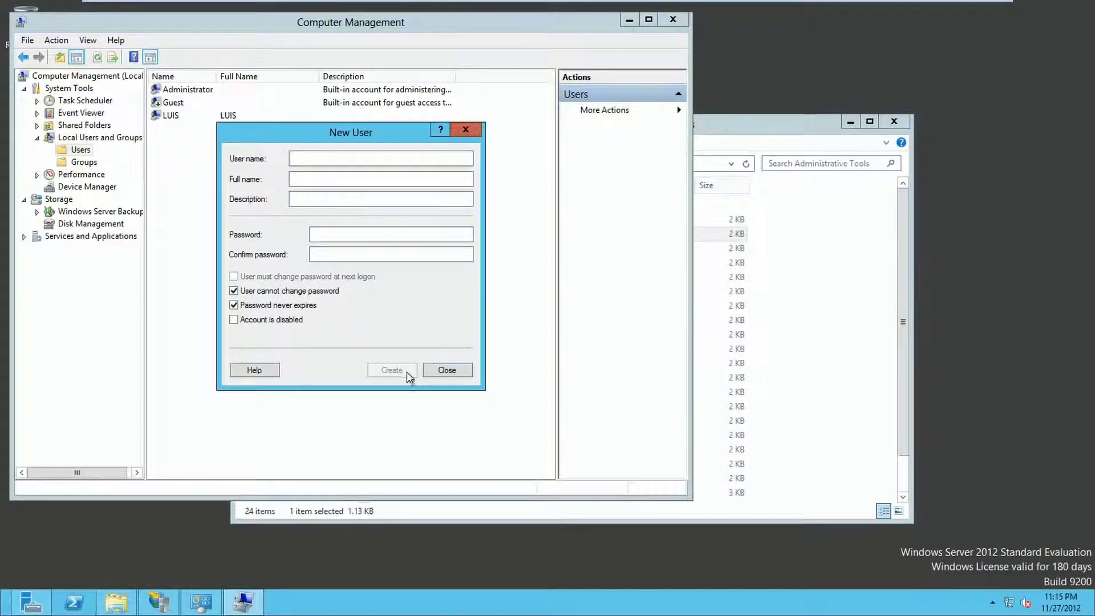
click(459, 372)
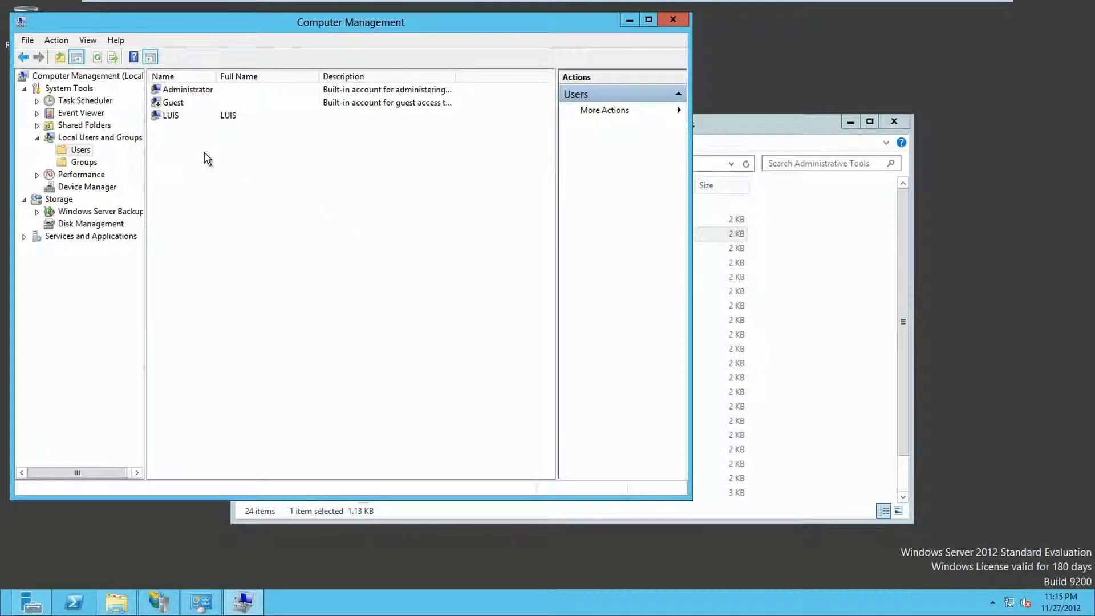
click(673, 20)
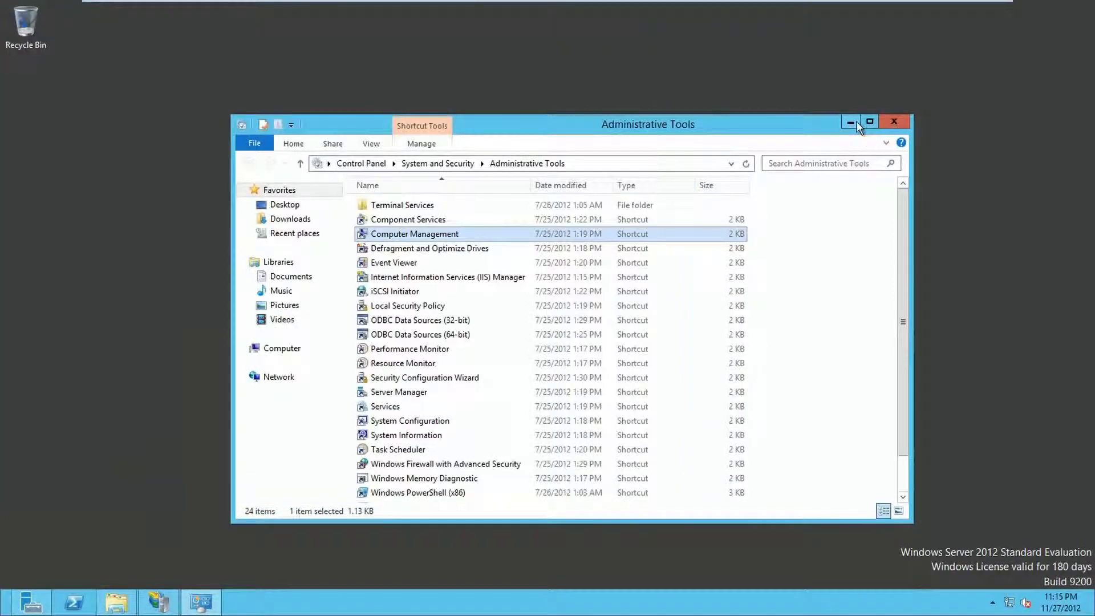
- Inspect the Security permissions of C:\FTP for LUIS and the Administrators group
click(890, 122)
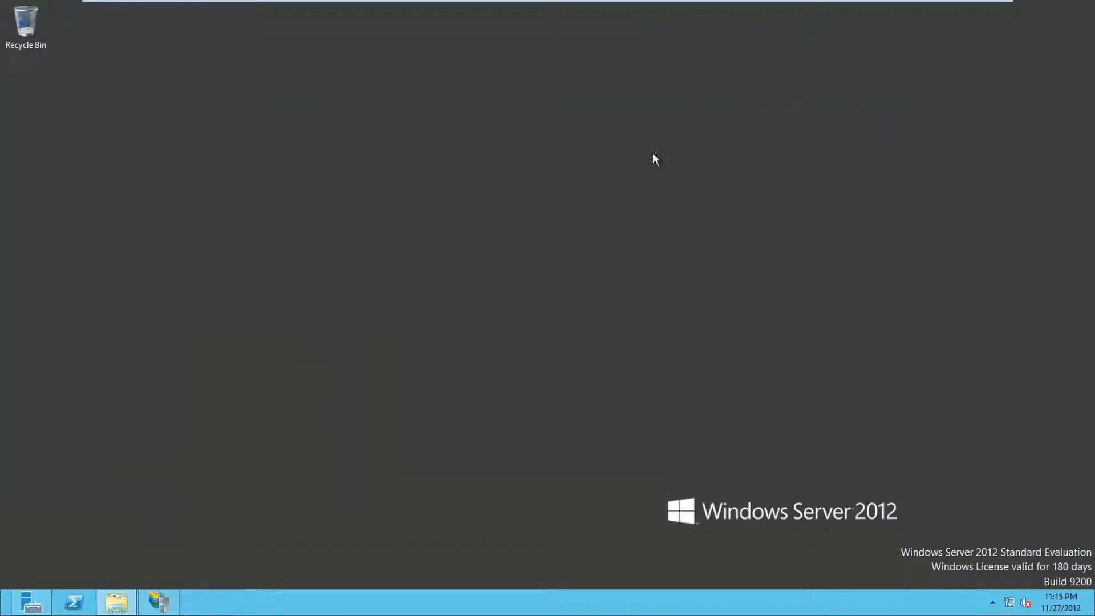
click(121, 608)
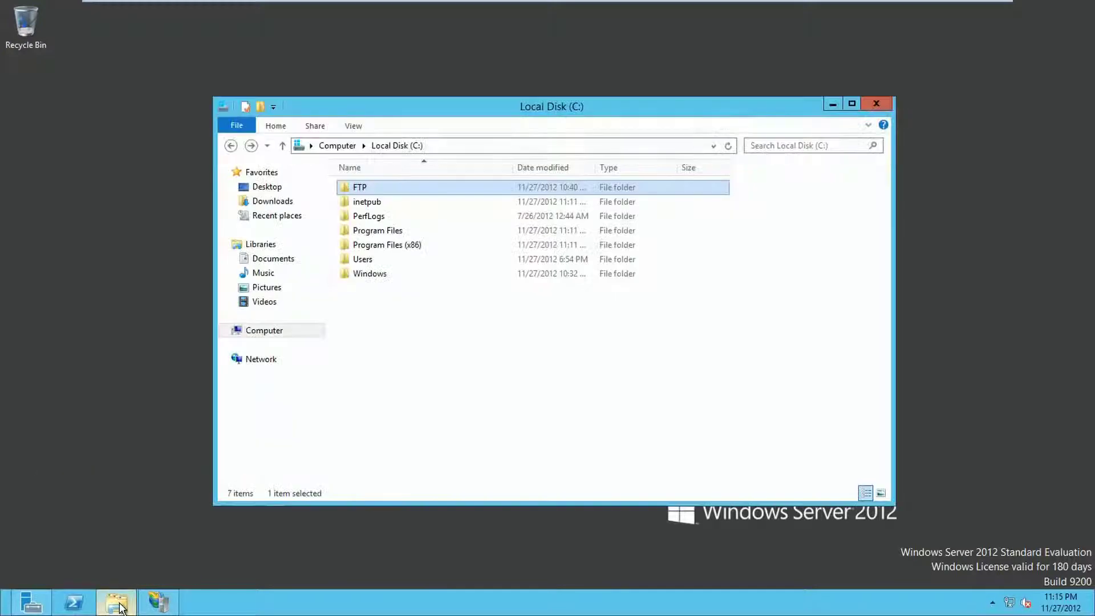
right_click(354, 187)
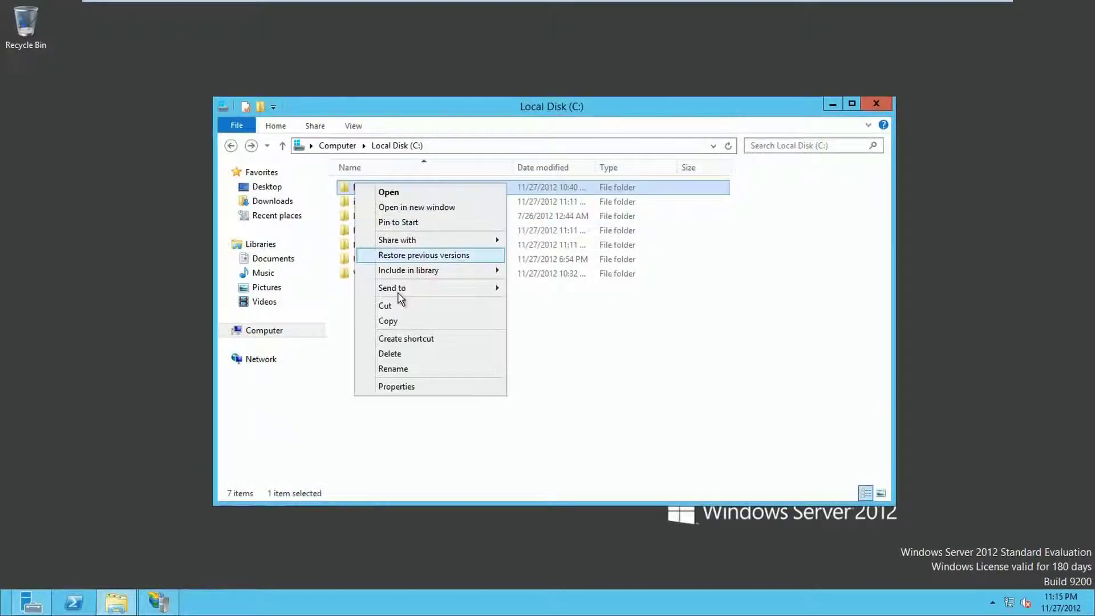
click(404, 390)
click(449, 216)
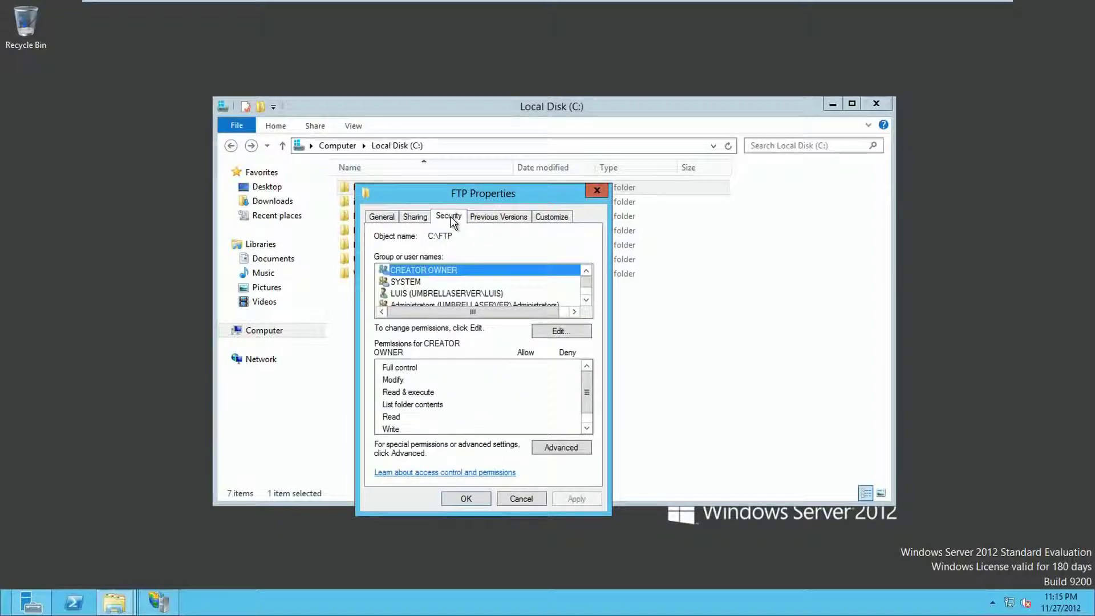
scroll(512, 291, down, 1)
click(429, 272)
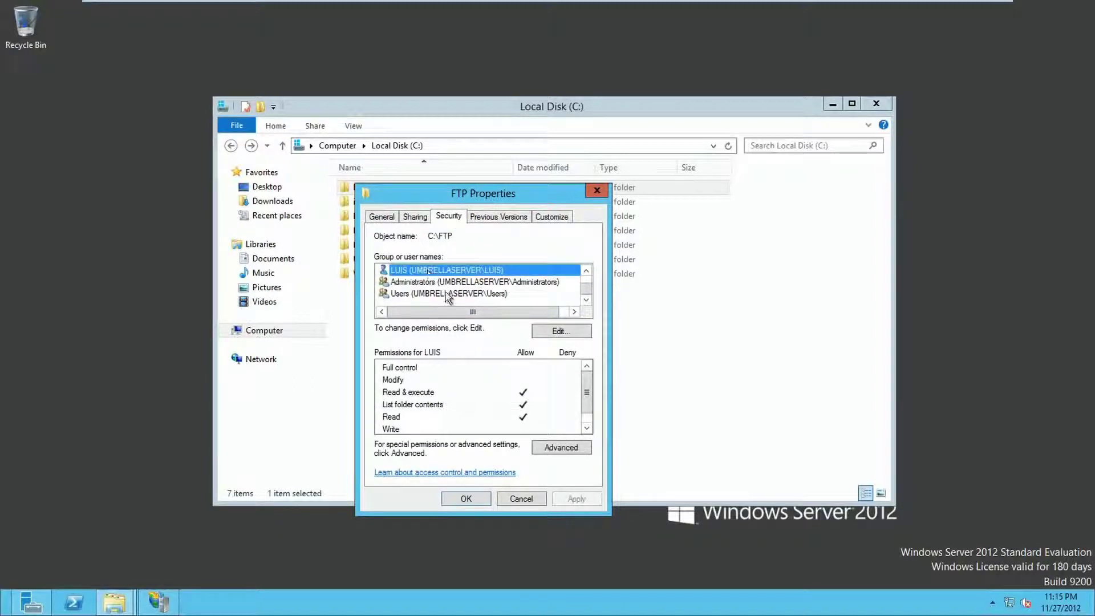
click(451, 281)
scroll(503, 308, up, 1)
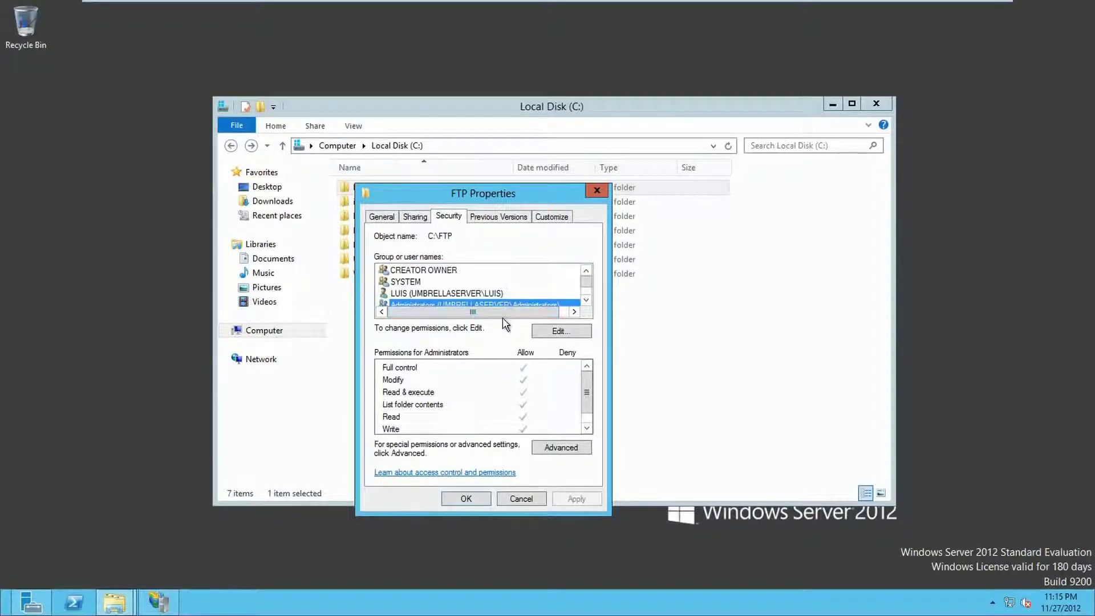
click(440, 293)
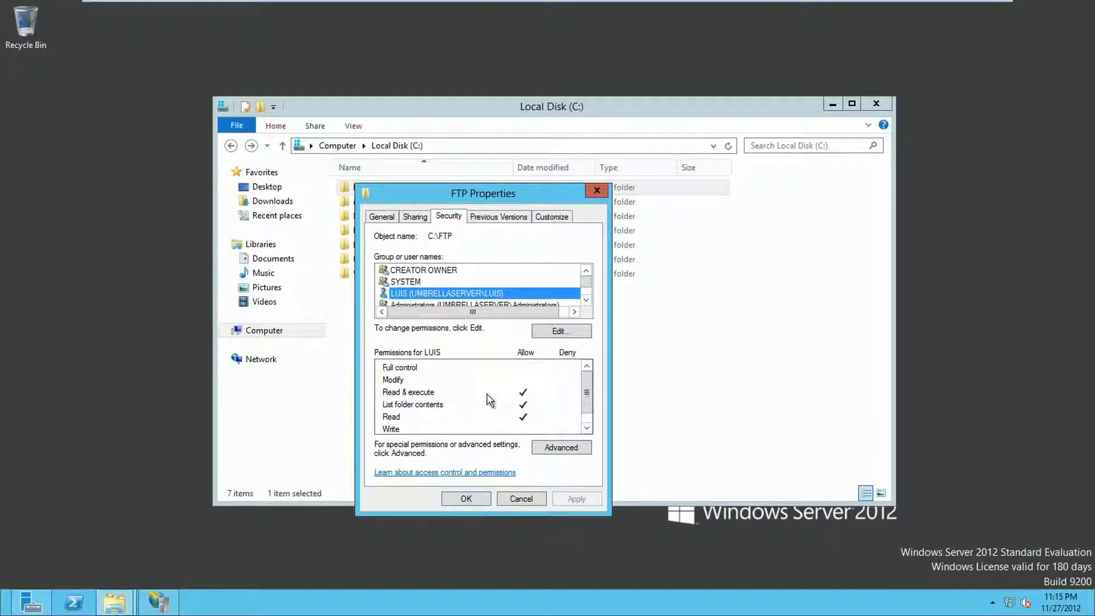
scroll(478, 302, down, 1)
click(471, 281)
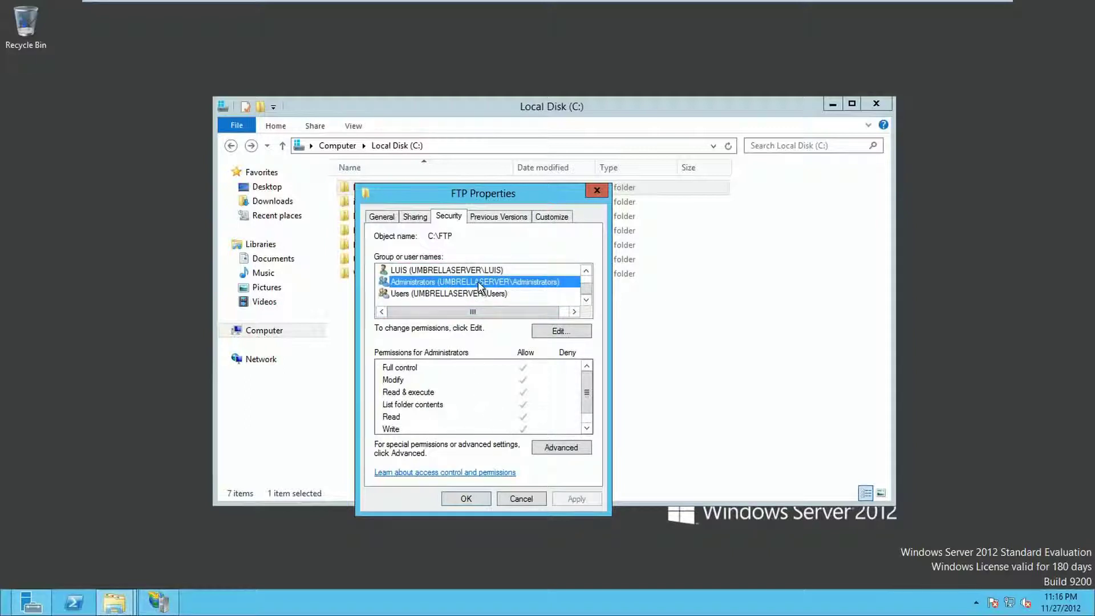
click(473, 270)
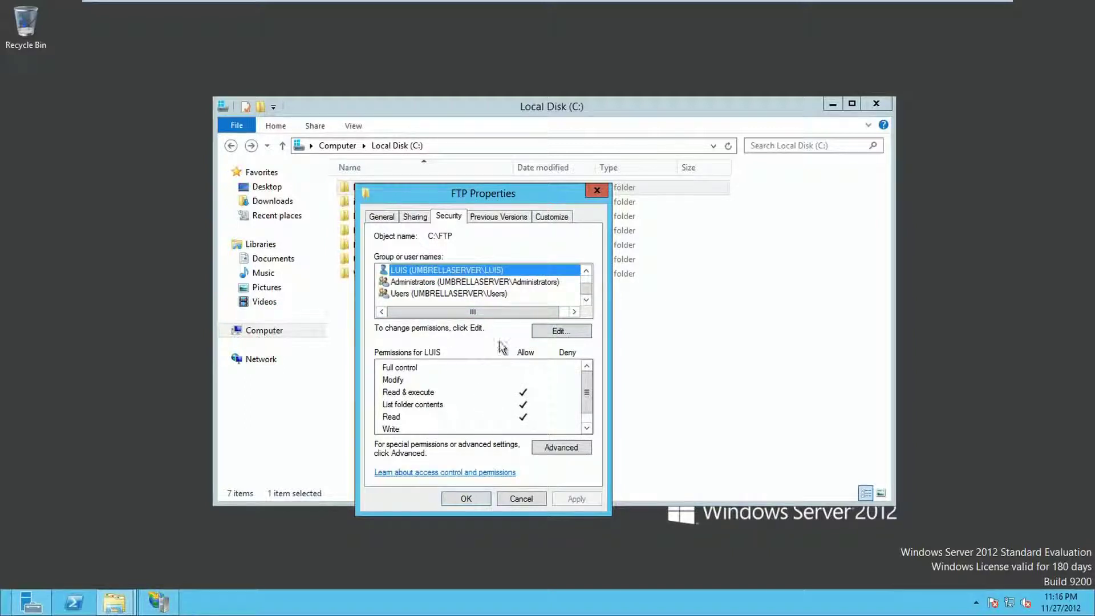
- Grant LUIS Read & execute, List folder contents and Read on C:\FTP, then minimize the window
click(556, 332)
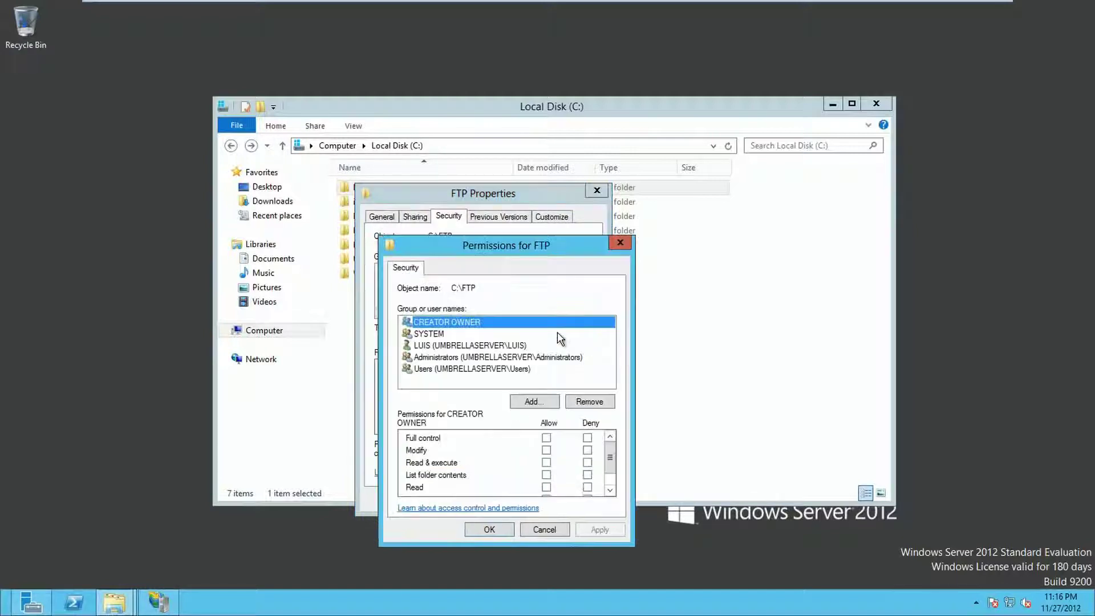
click(537, 400)
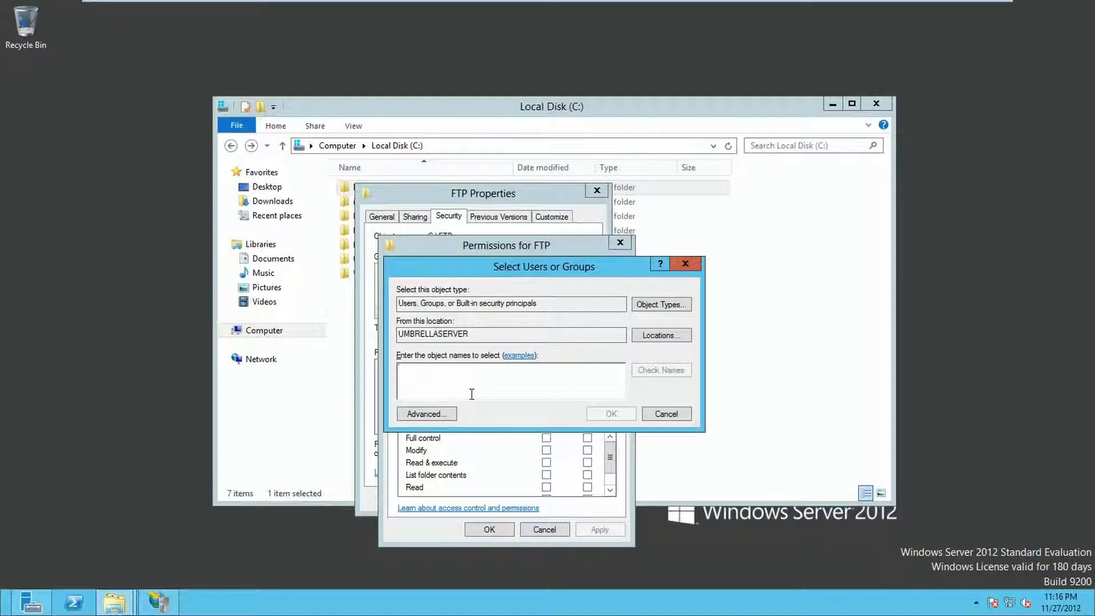
click(668, 416)
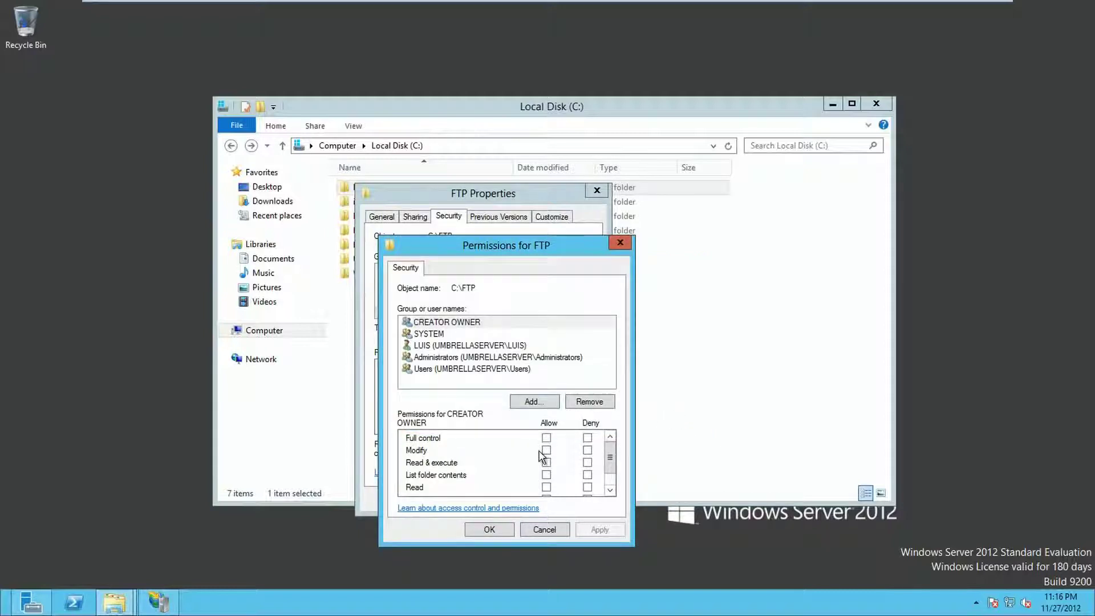
click(451, 347)
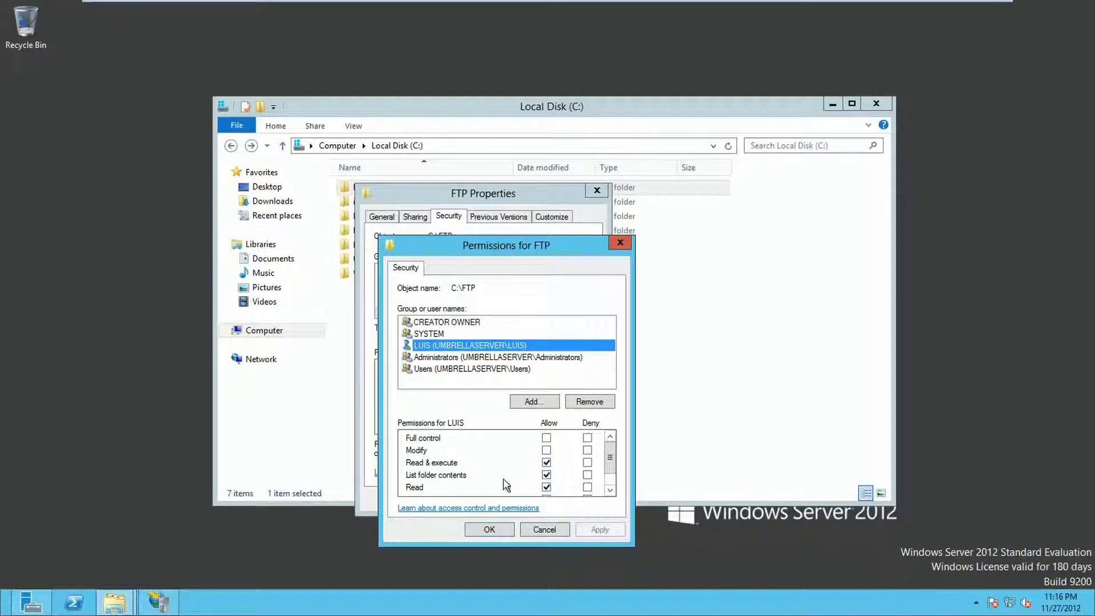
click(478, 527)
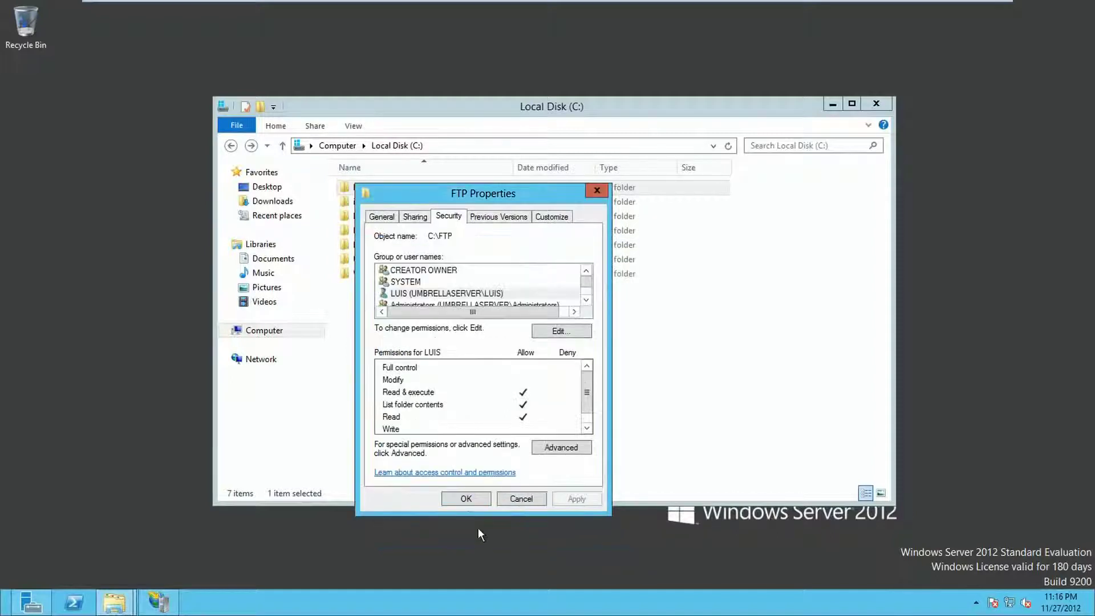
click(477, 500)
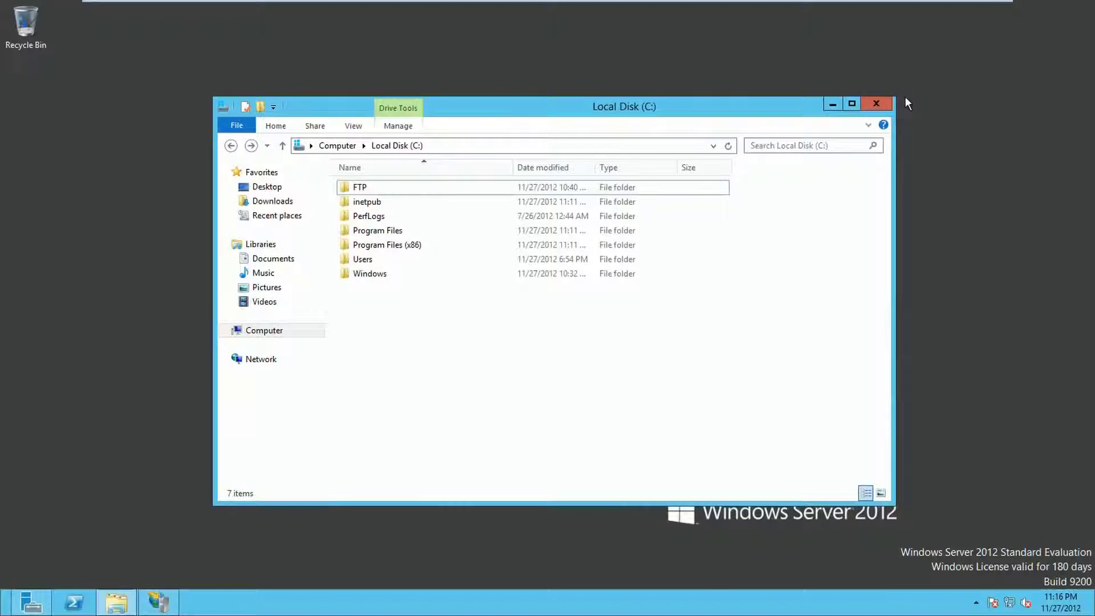
click(833, 105)
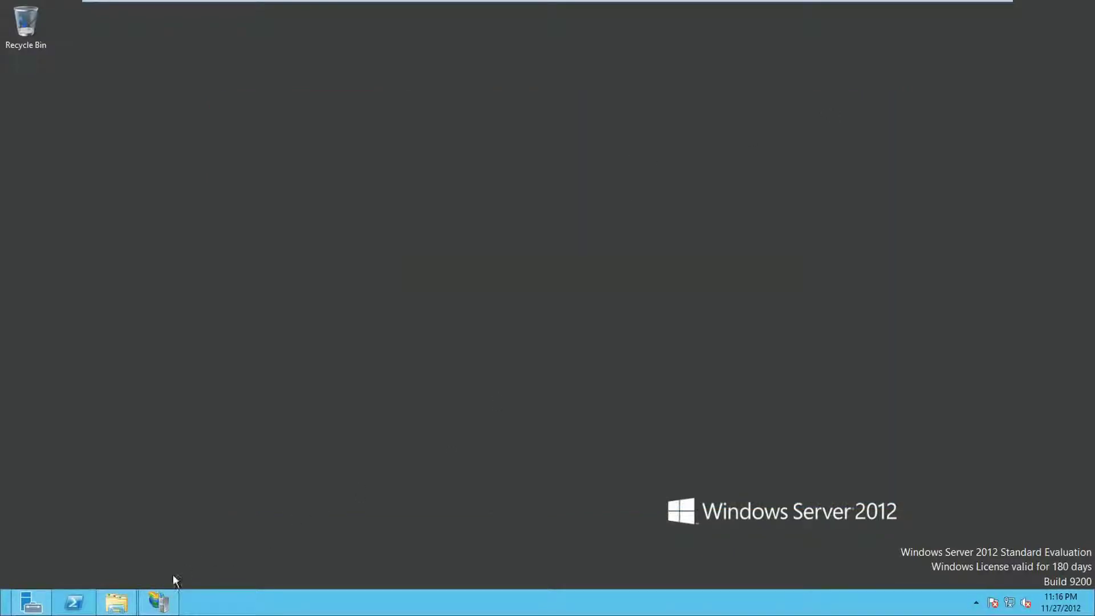
- Start a new FTP site named Umbrella FTP in IIS Manager with physical path C:\FTP
click(159, 603)
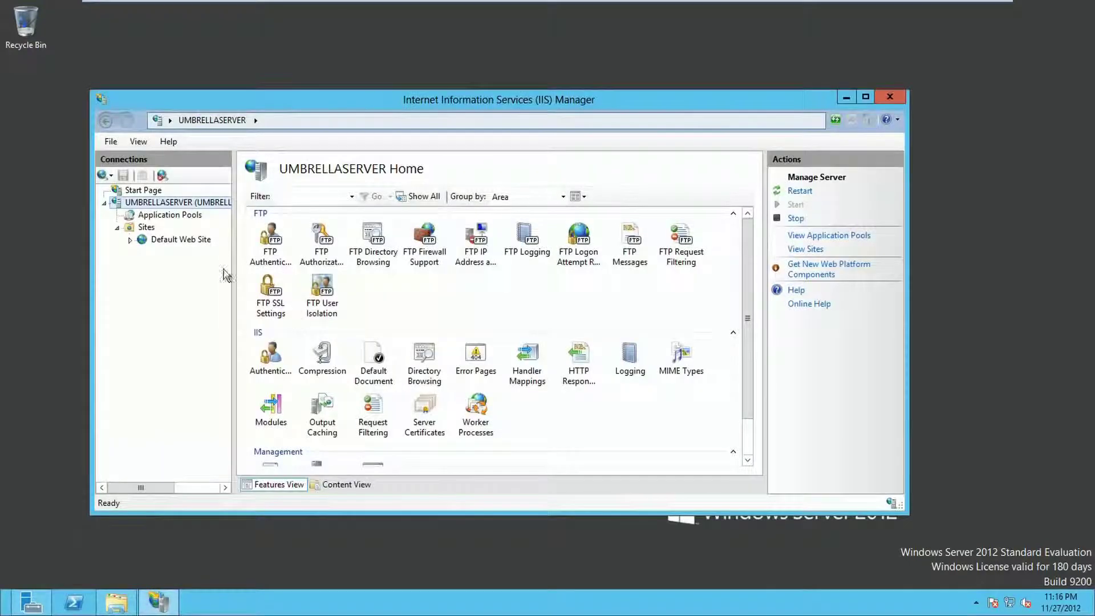
click(146, 227)
right_click(146, 227)
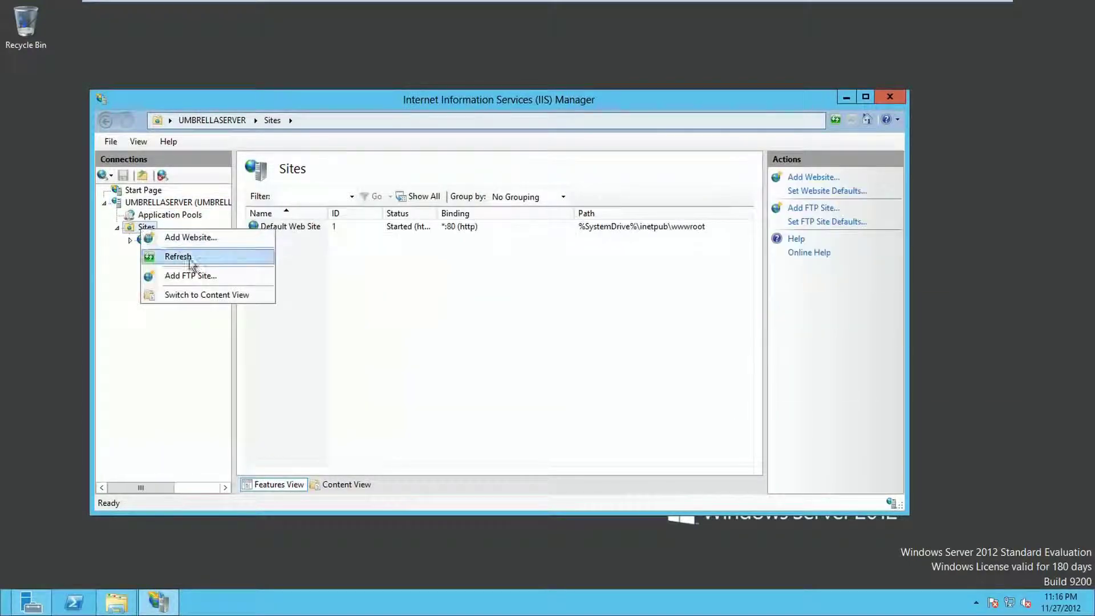
click(209, 276)
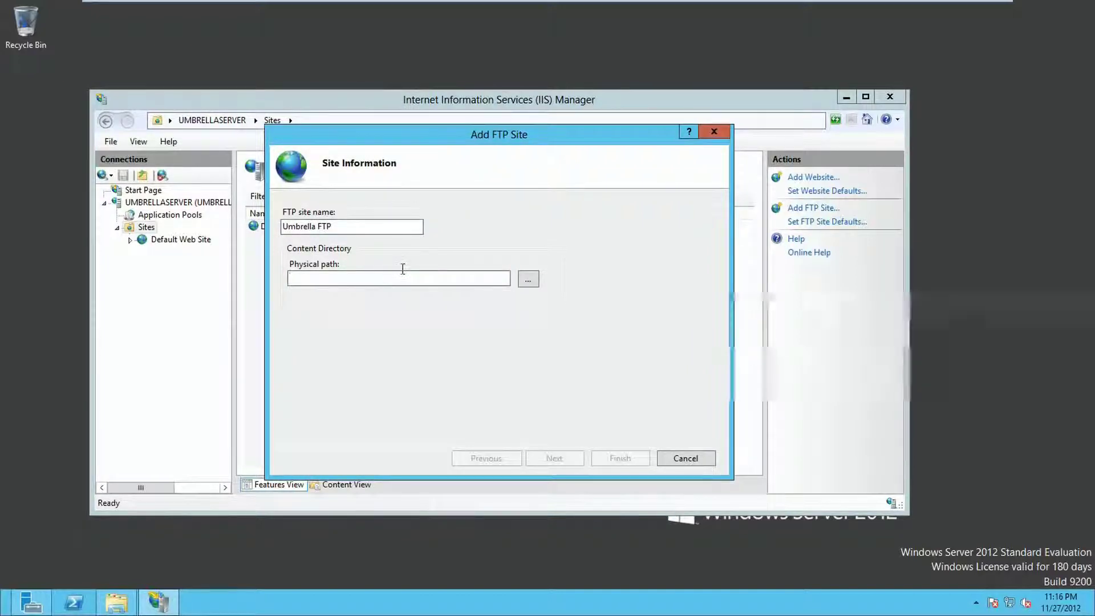
click(528, 282)
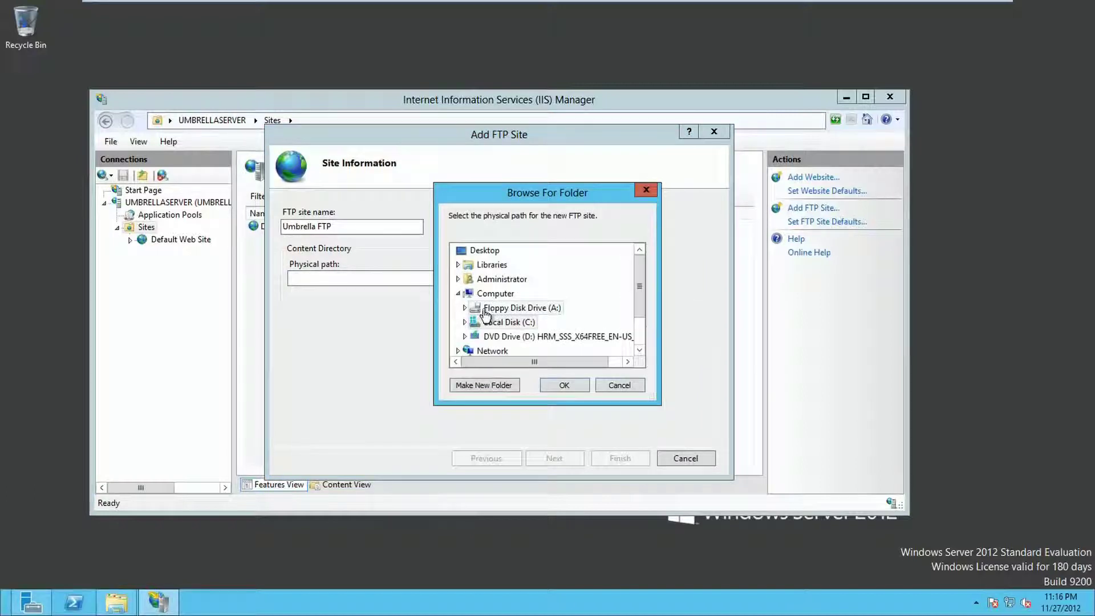
click(464, 317)
click(497, 265)
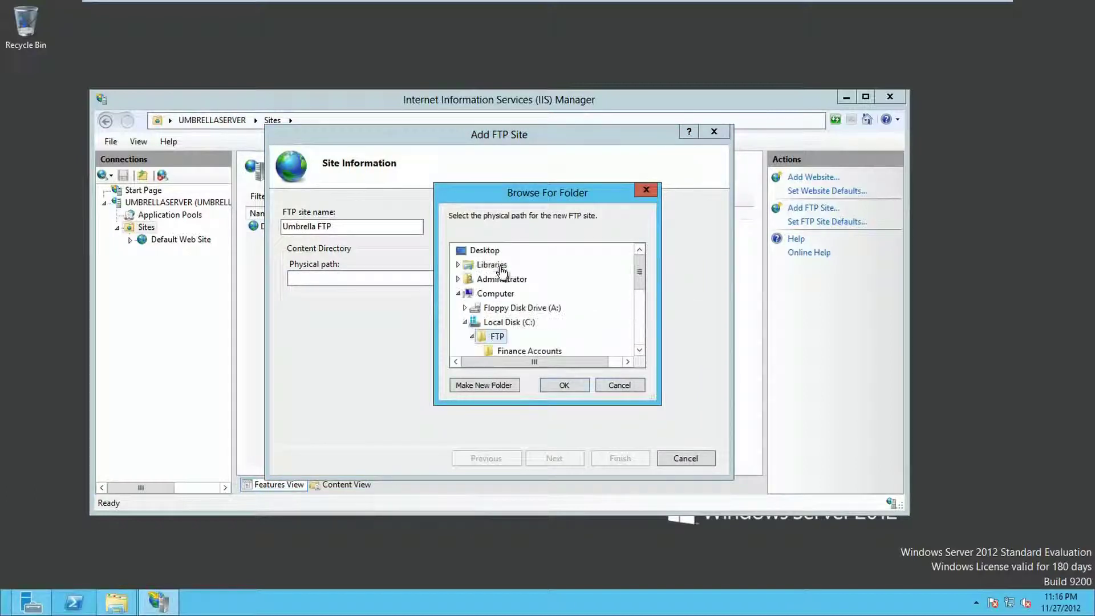
click(563, 387)
click(554, 458)
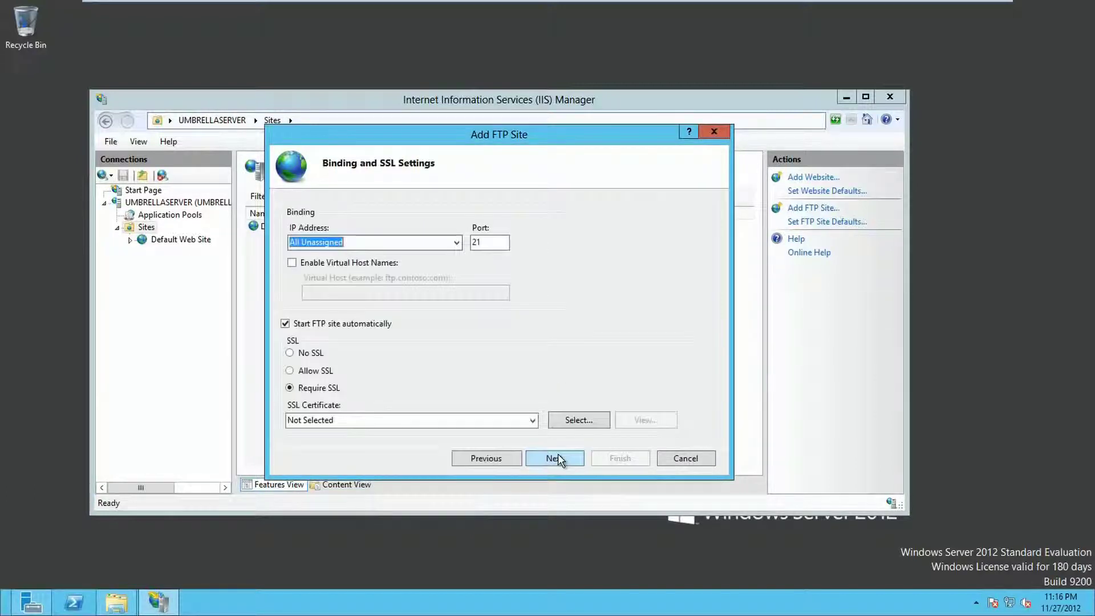
- Bind the FTP site to 10.10.200.200 on port 21 with No SSL
click(456, 243)
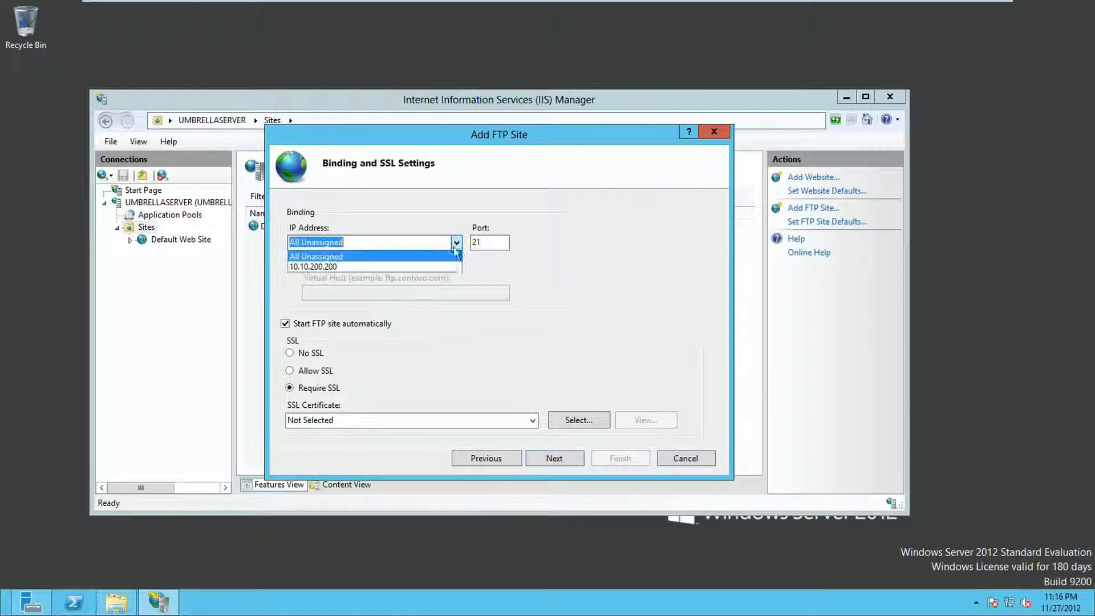
click(428, 265)
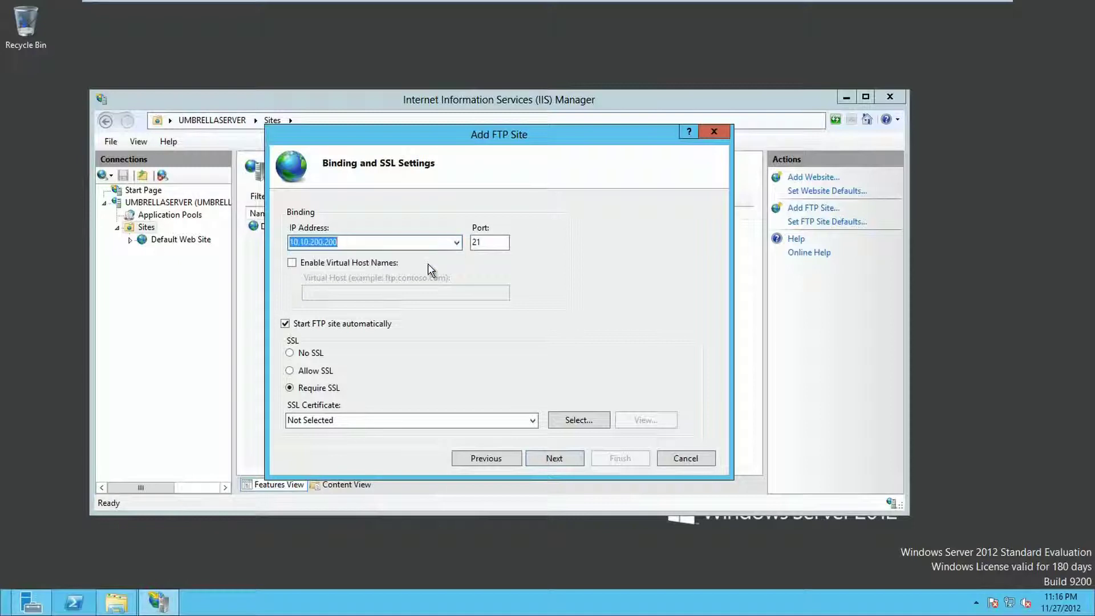
click(309, 353)
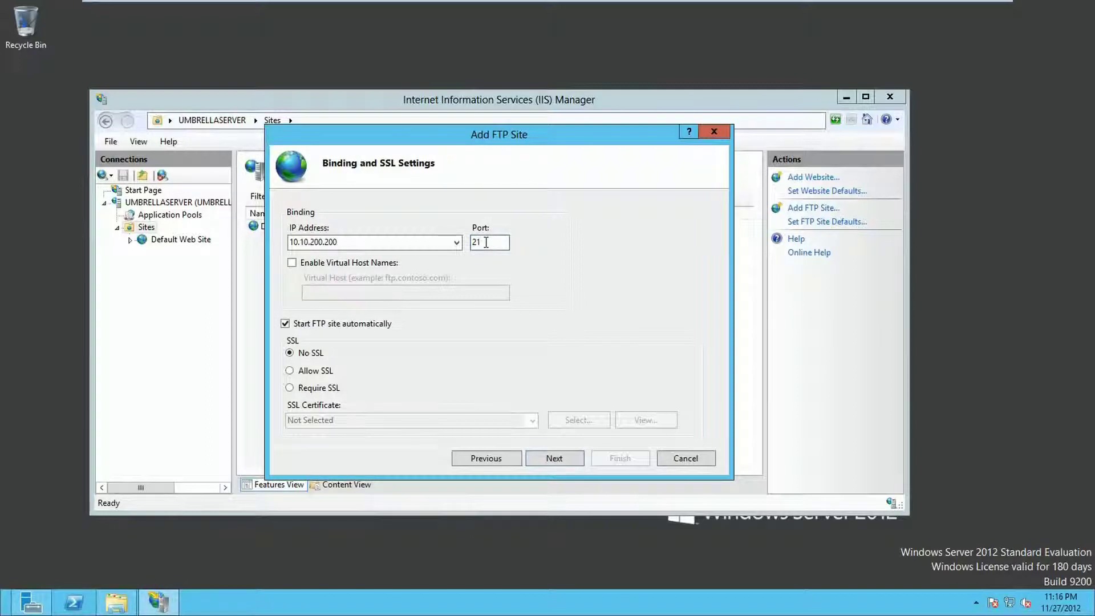
click(486, 242)
click(564, 463)
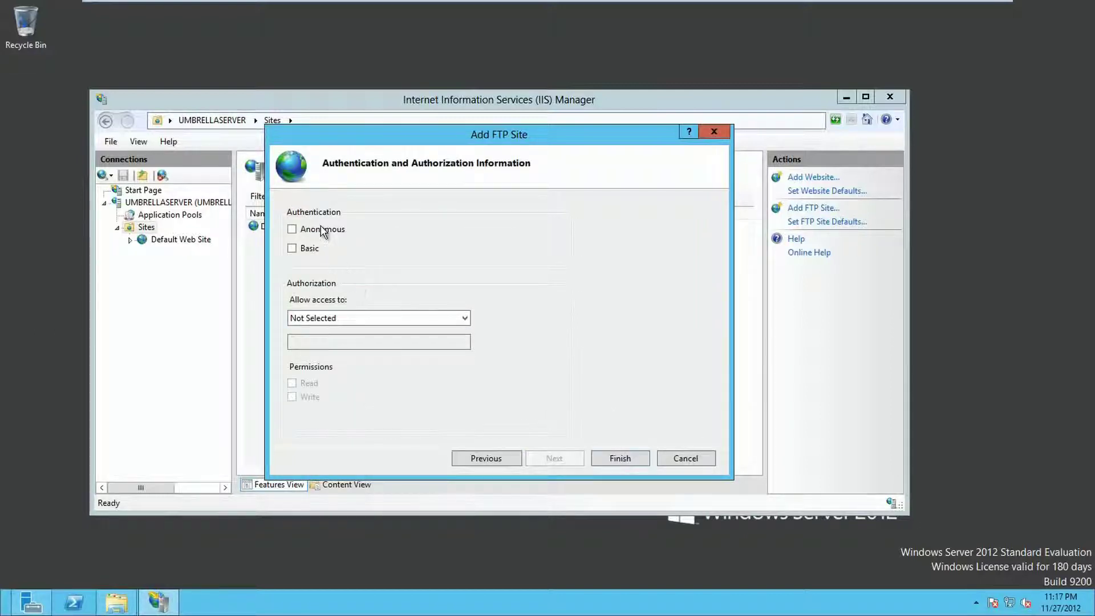
- Enable Basic authentication and allow only Administrator, with Read and Write permissions
click(294, 249)
click(348, 322)
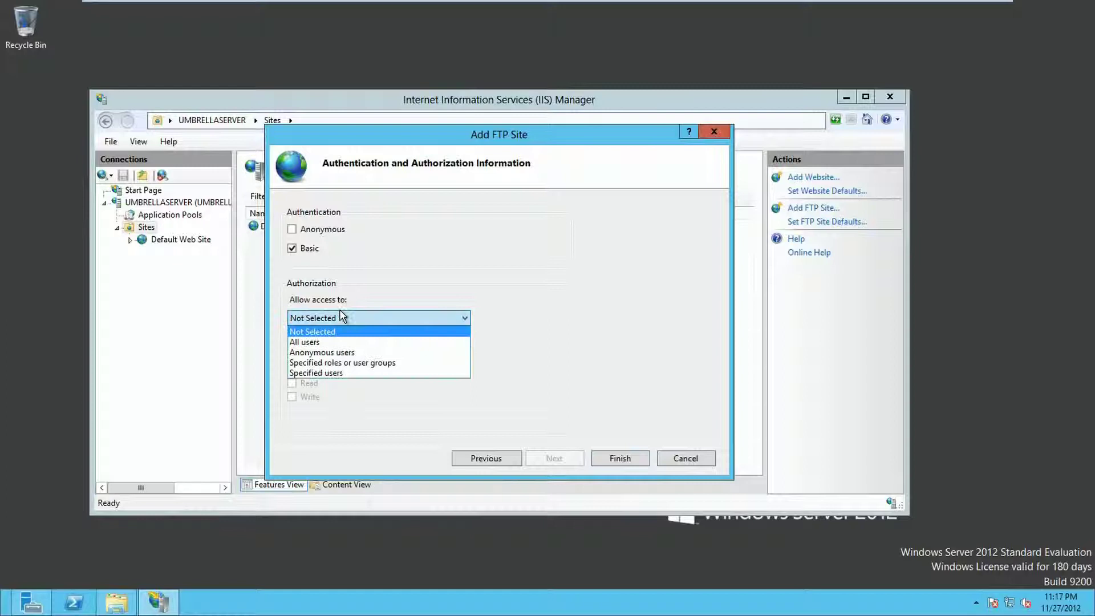
click(321, 374)
click(328, 342)
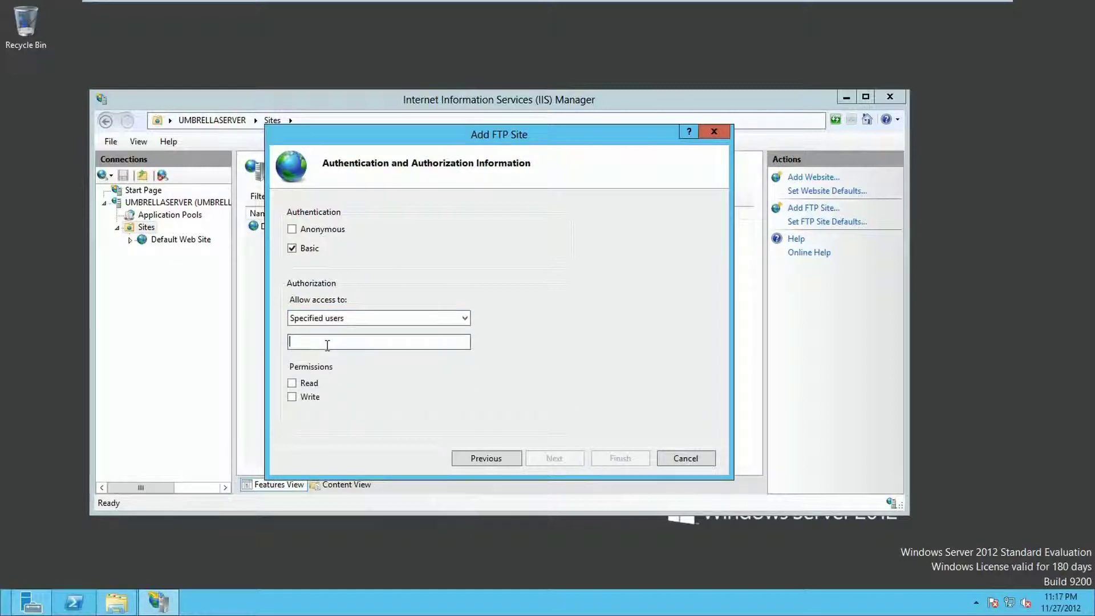
text(Administrator)
key(Tab)
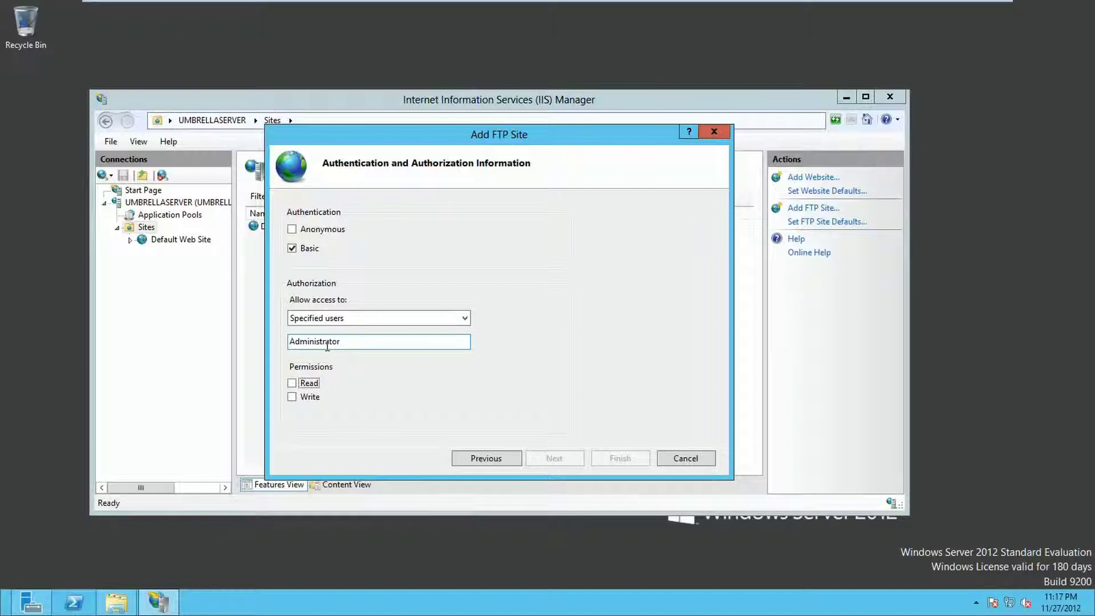
key(space)
key(Tab)
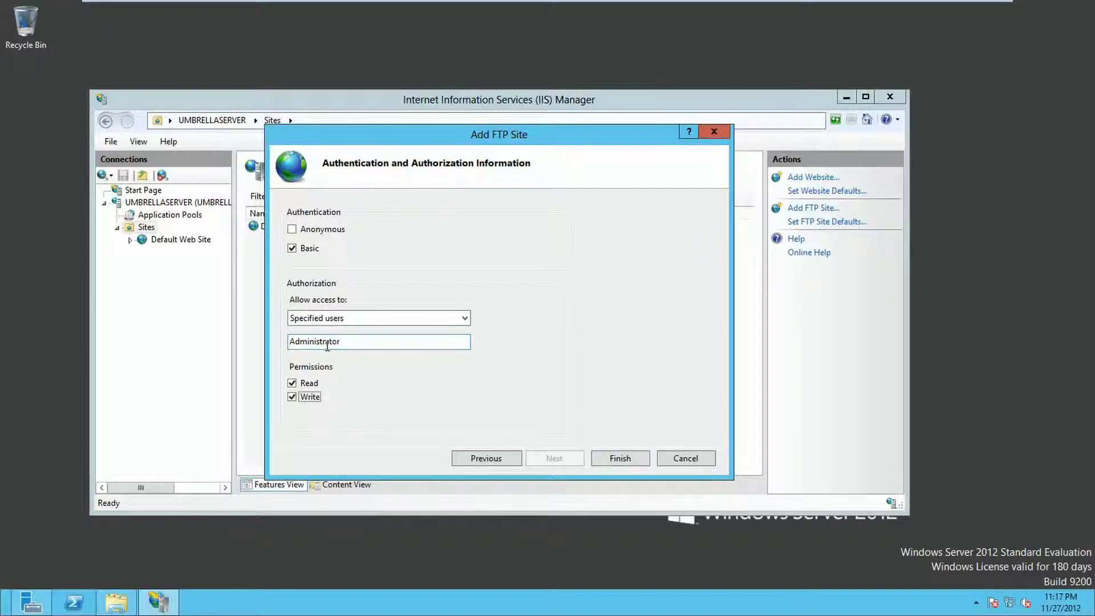
- Finish creating the Umbrella FTP site and select it in the Sites list
click(643, 460)
click(478, 388)
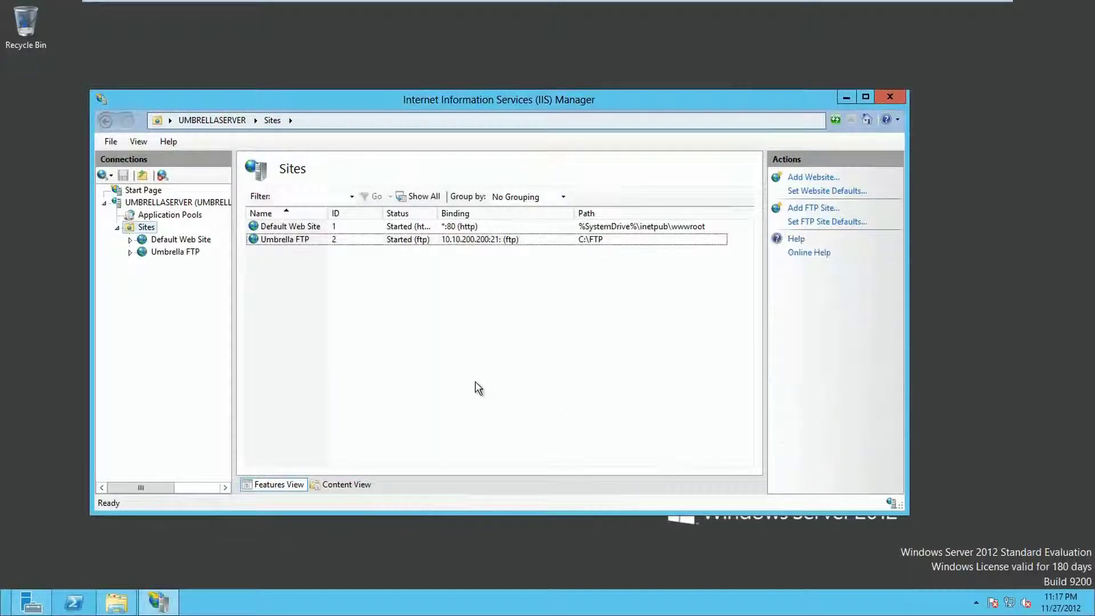
click(162, 254)
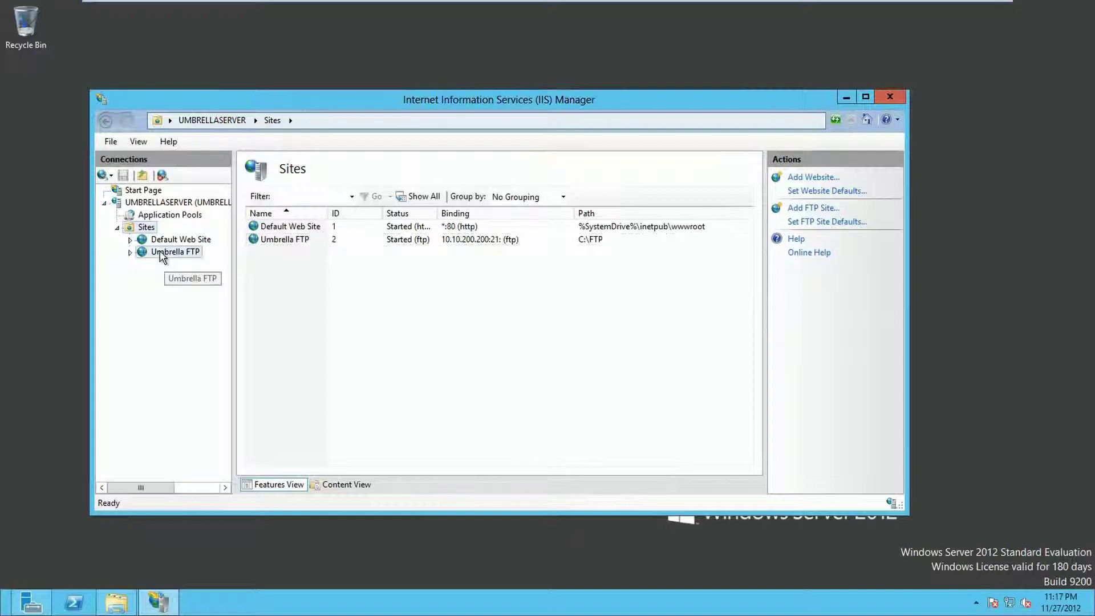
- Add an FTP allow rule giving the second user Read access to Umbrella FTP, then minimize IIS Manager
click(162, 256)
double_click(315, 243)
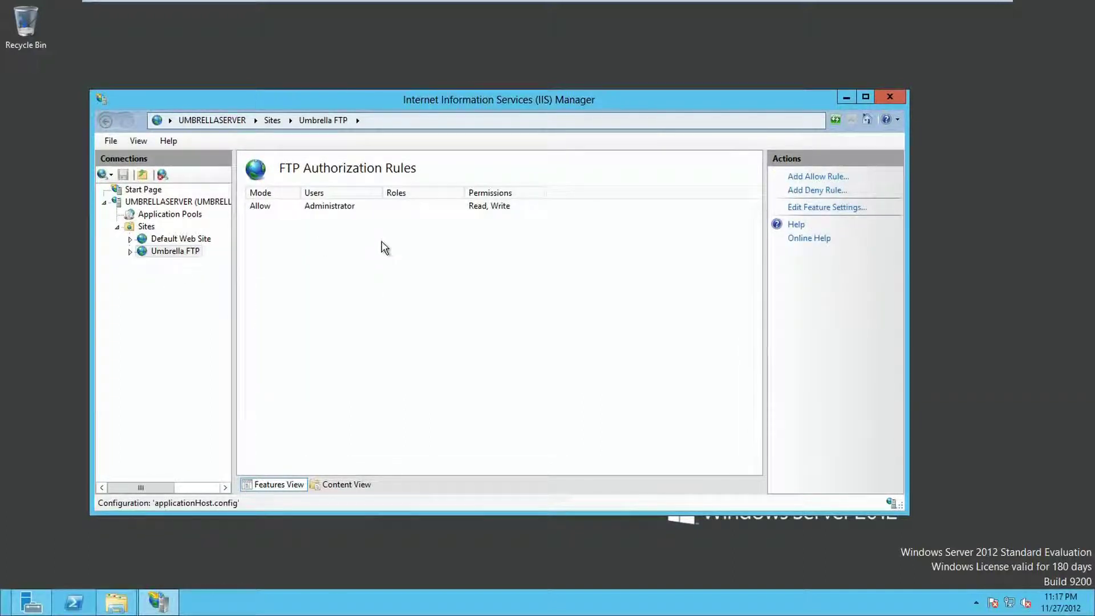
right_click(403, 255)
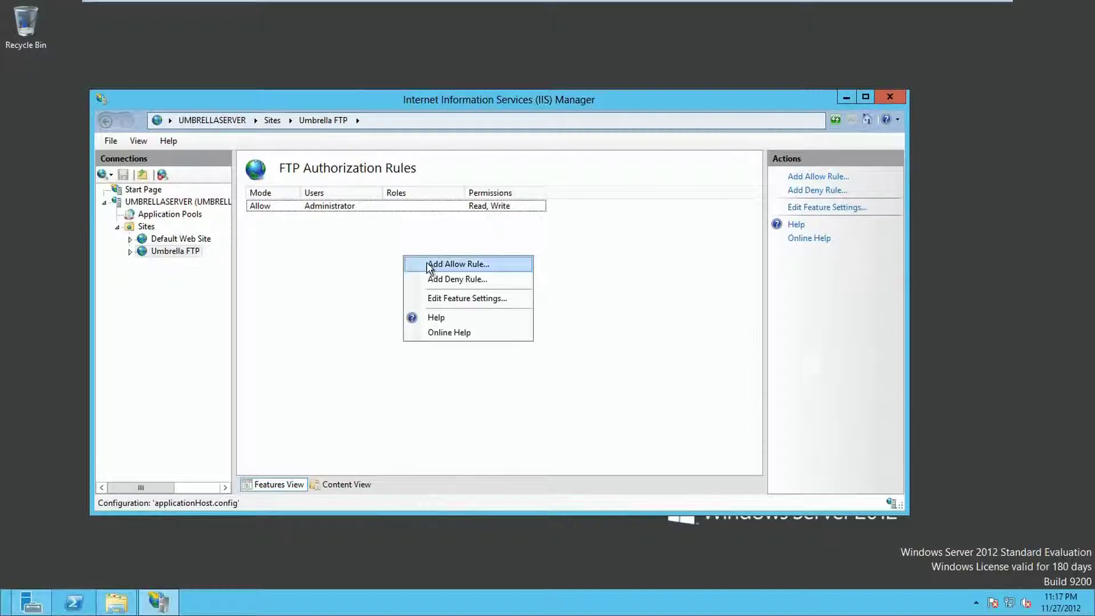
click(429, 265)
click(396, 306)
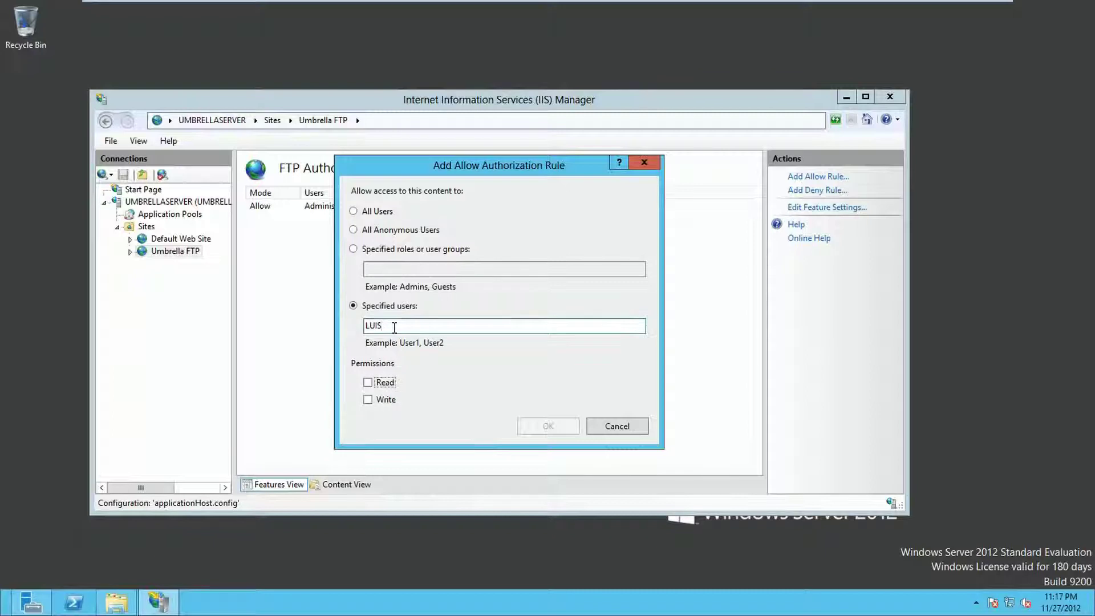
click(381, 383)
click(545, 426)
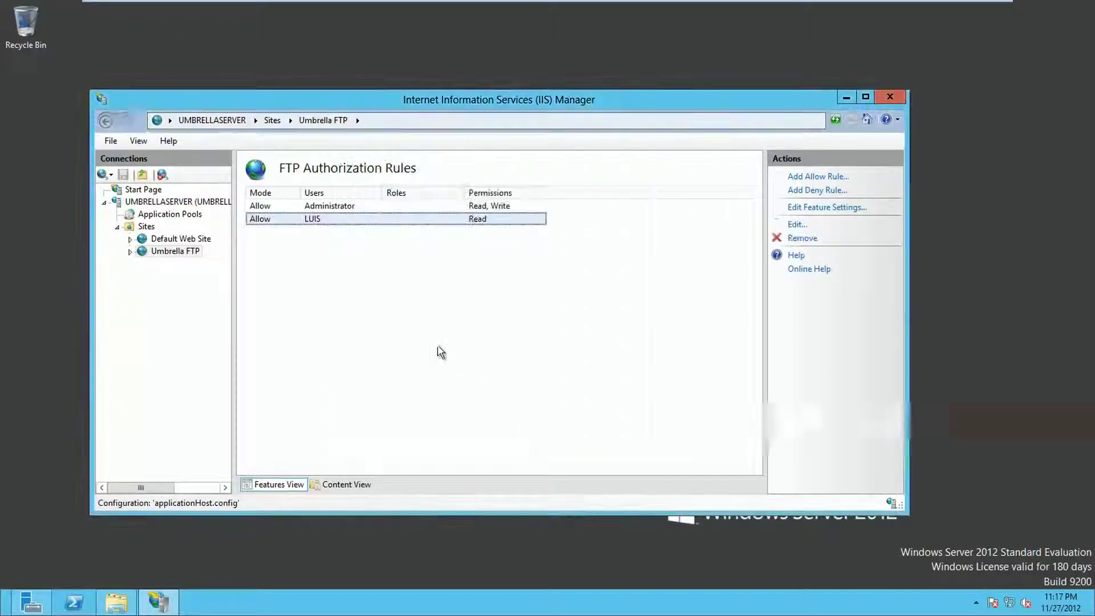
click(174, 251)
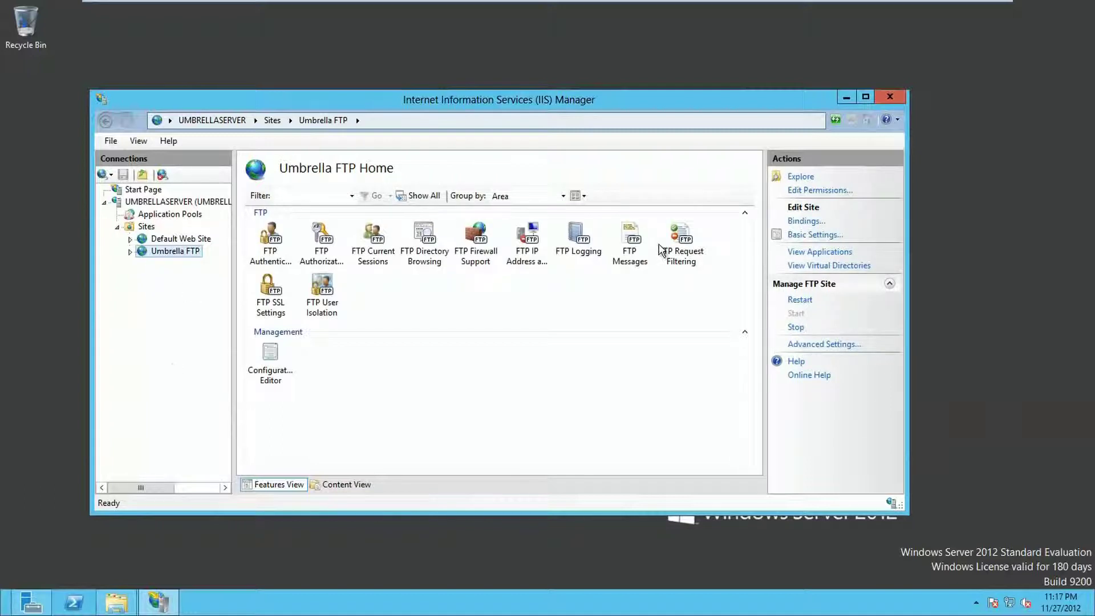
click(846, 98)
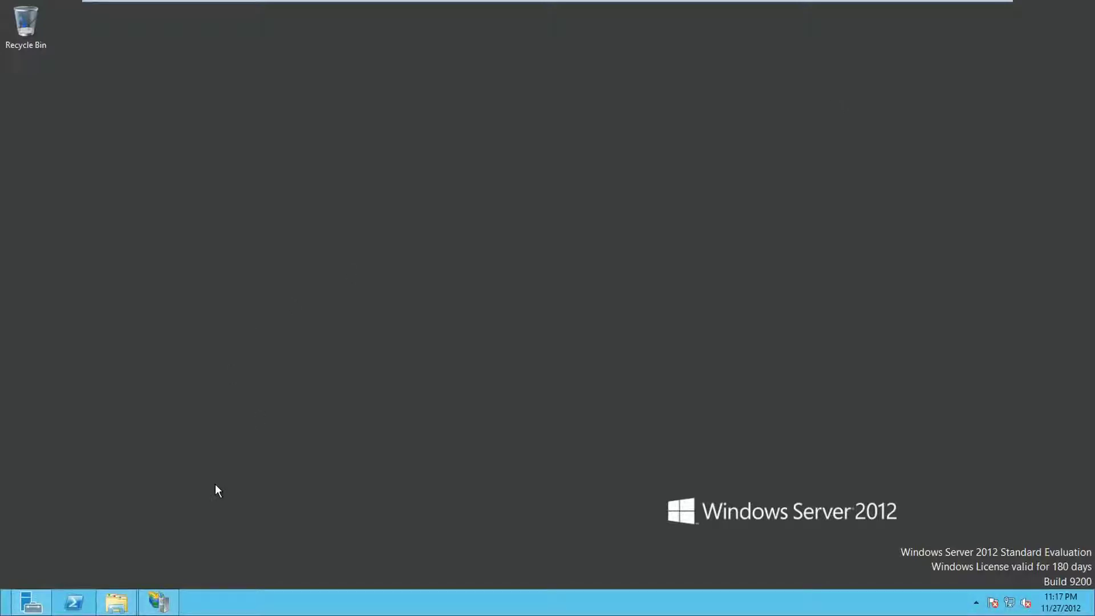
- Log on to ftp://10.10.200.200 in Internet Explorer as Administrator, check the listing, and close the browser
key(super)
key(super)
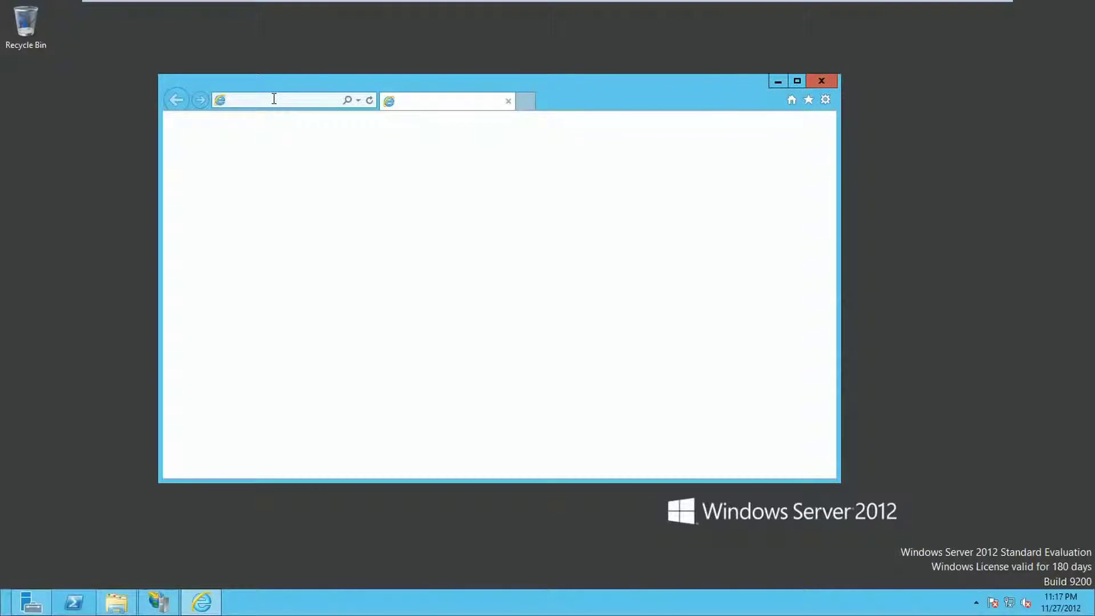
click(273, 99)
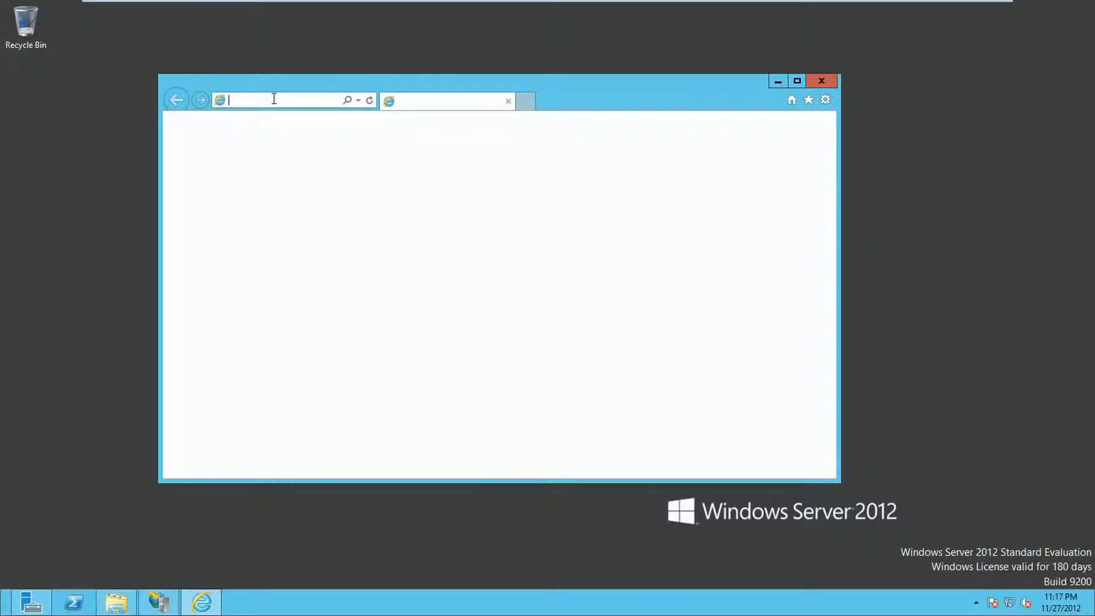
text(f)
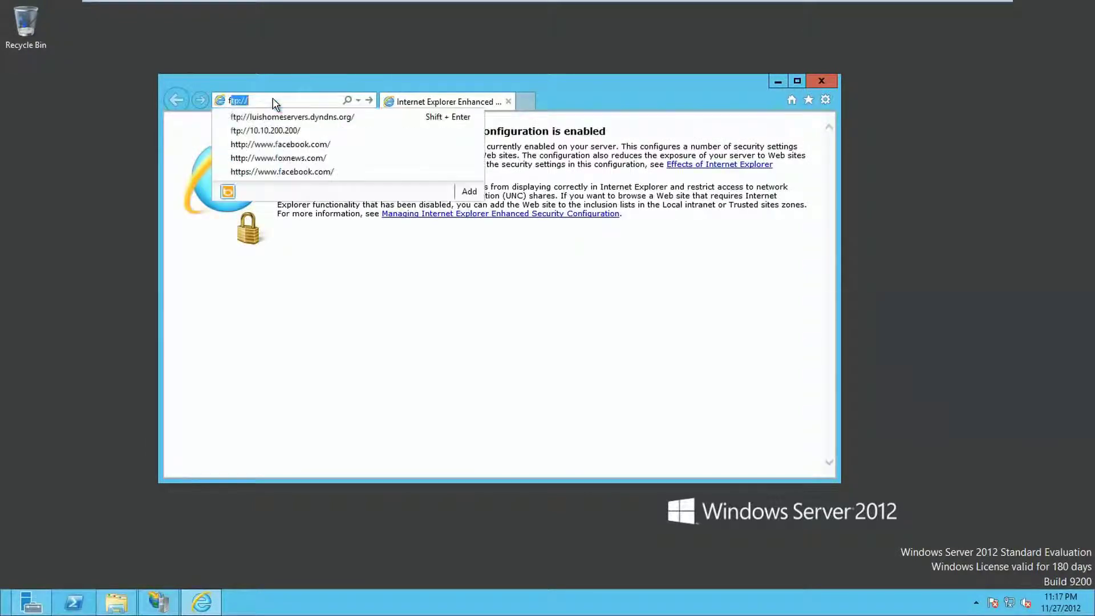
text(tp)
text(10.10.200.200/)
key(Return)
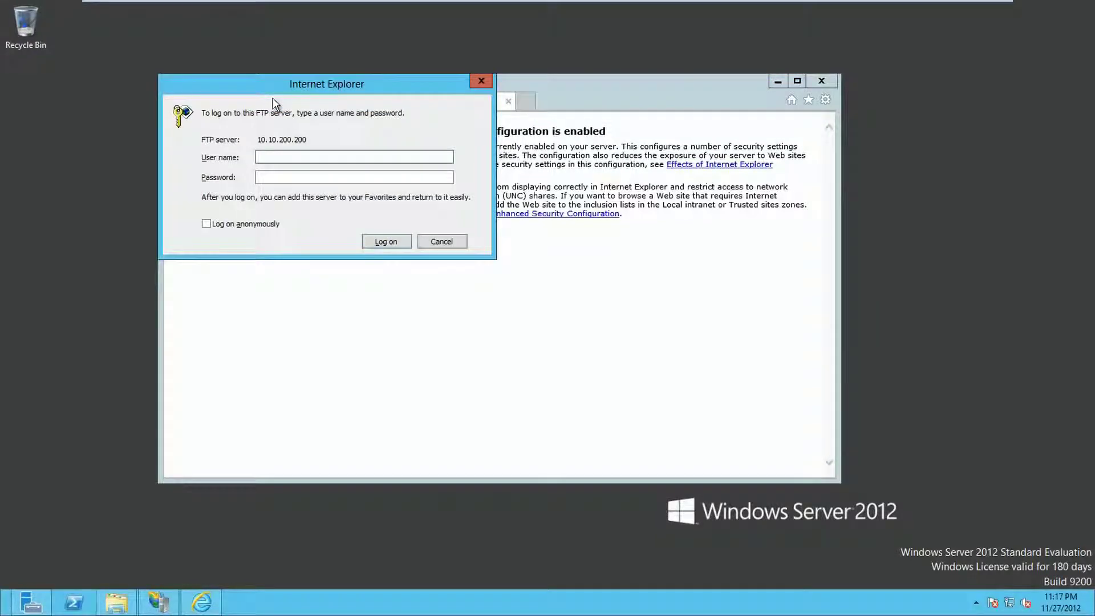
text(Administrator)
key(Tab)
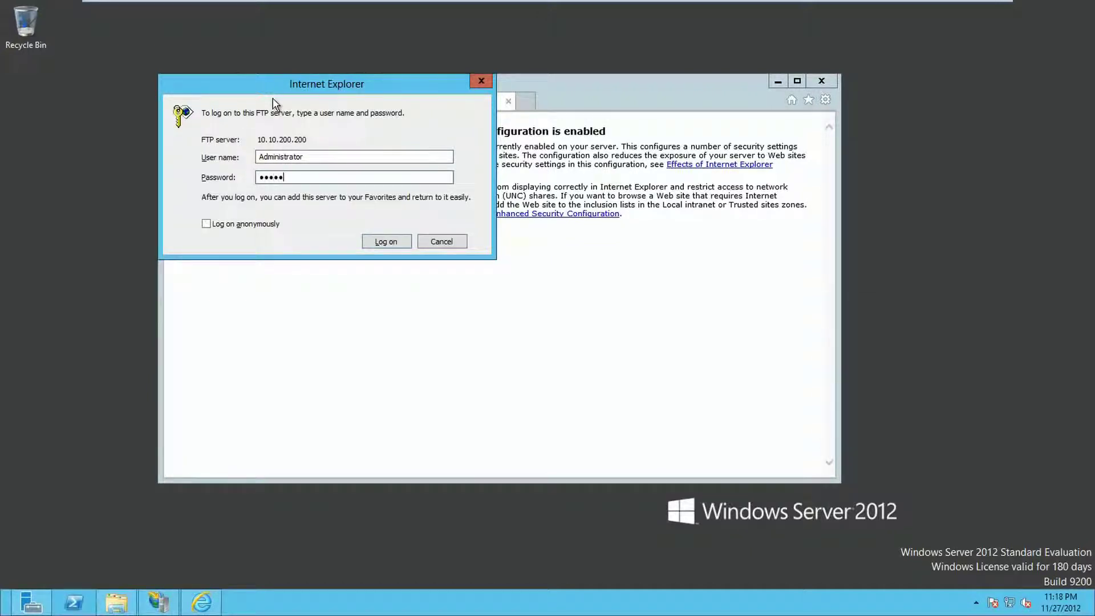
key(Return)
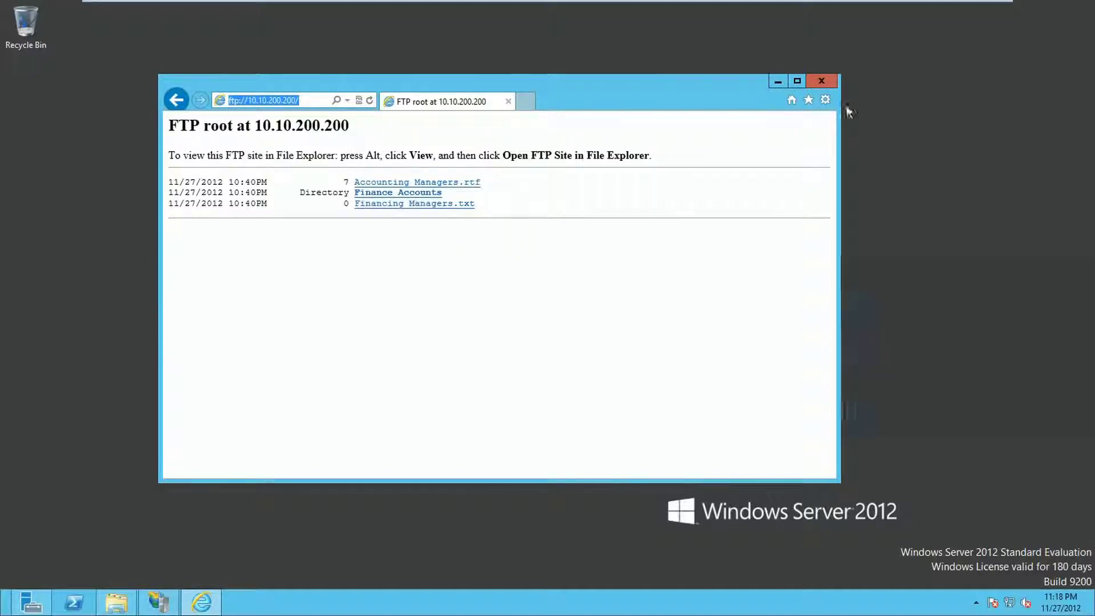
click(827, 83)
- Relaunch Internet Explorer, log on to the FTP site as the second user with their password, then close it
key(super)
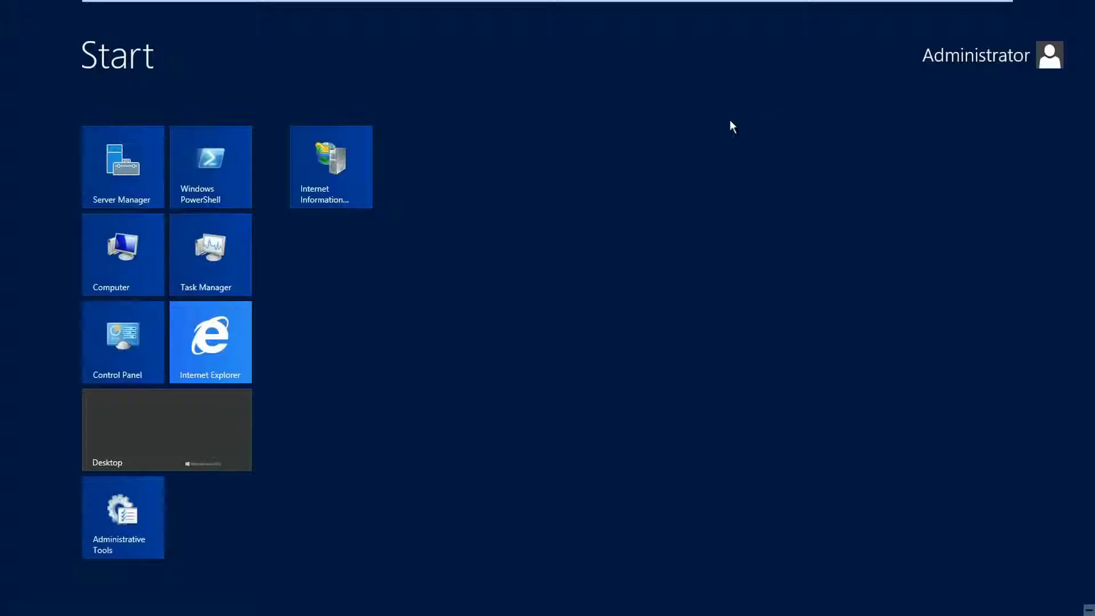
click(208, 357)
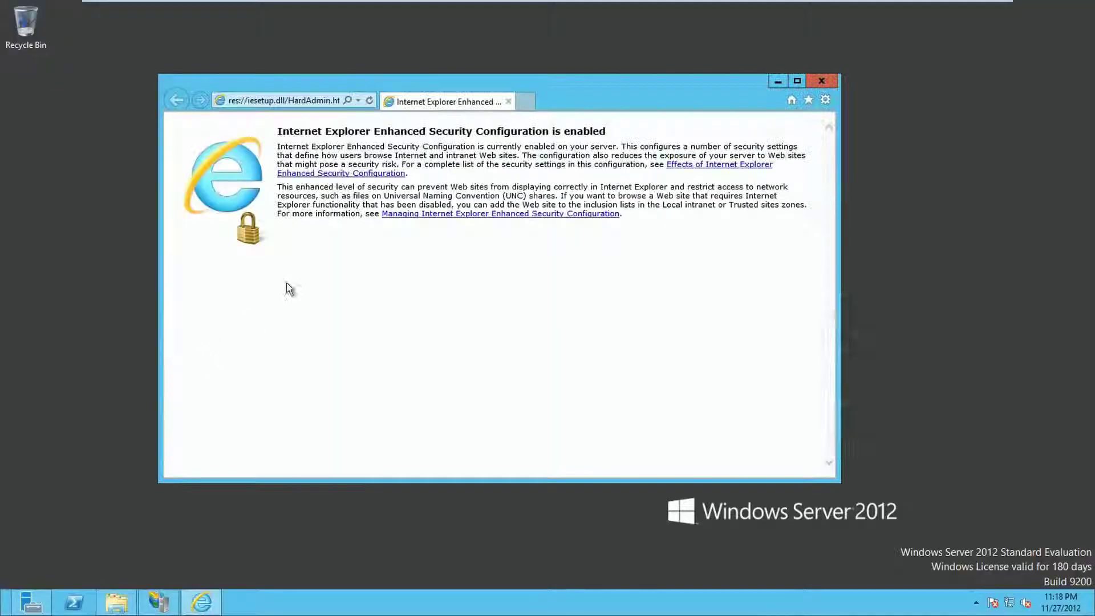
click(260, 101)
text(ftp)
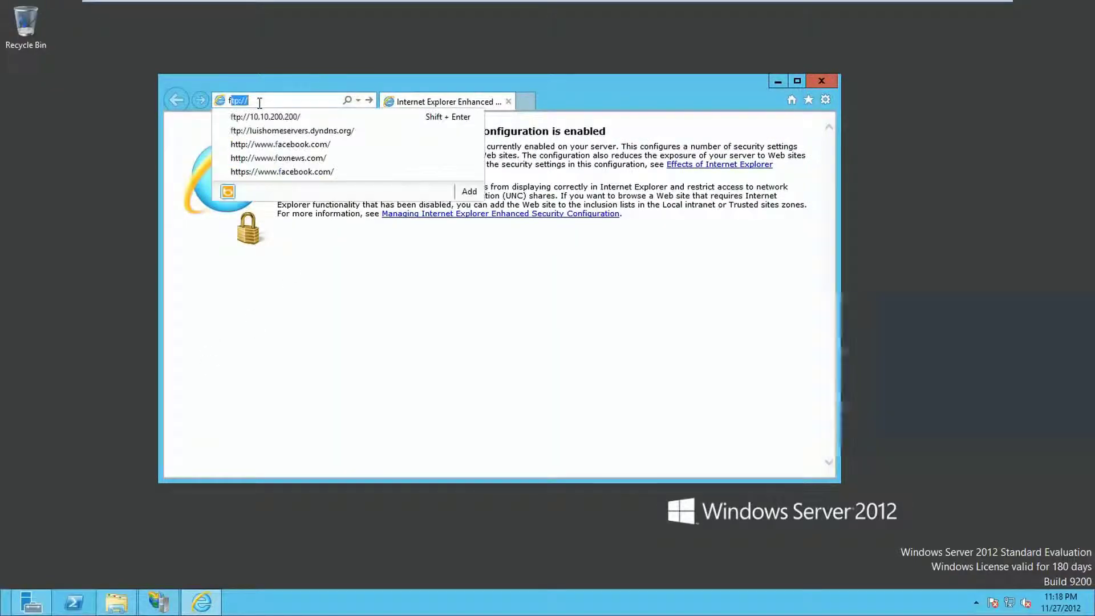
text(://)
key(Down)
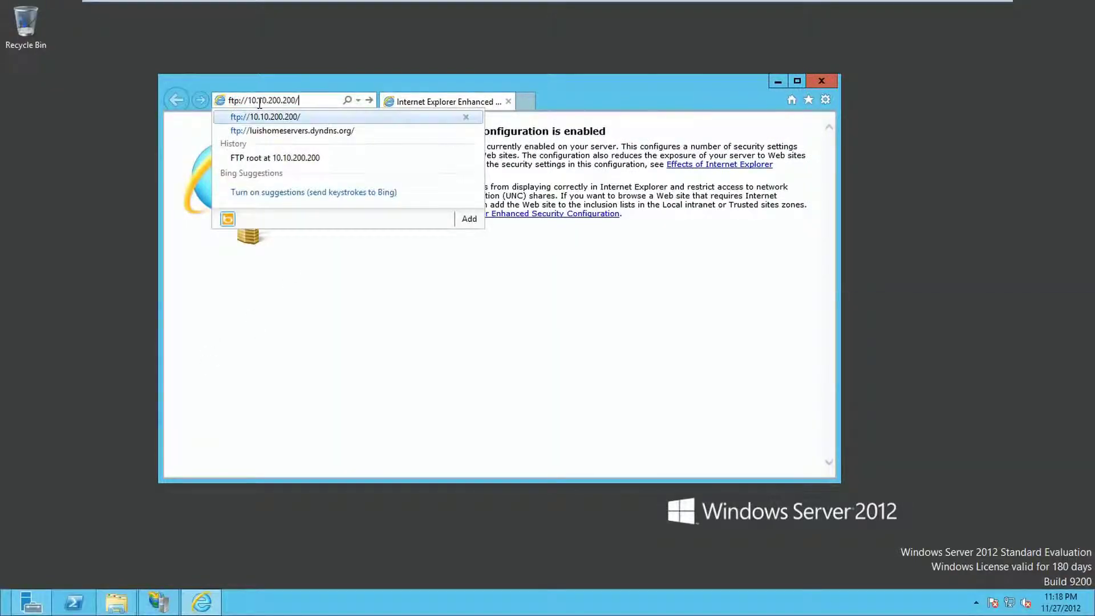
key(Return)
text(LUIS)
key(Tab)
text(••••••••)
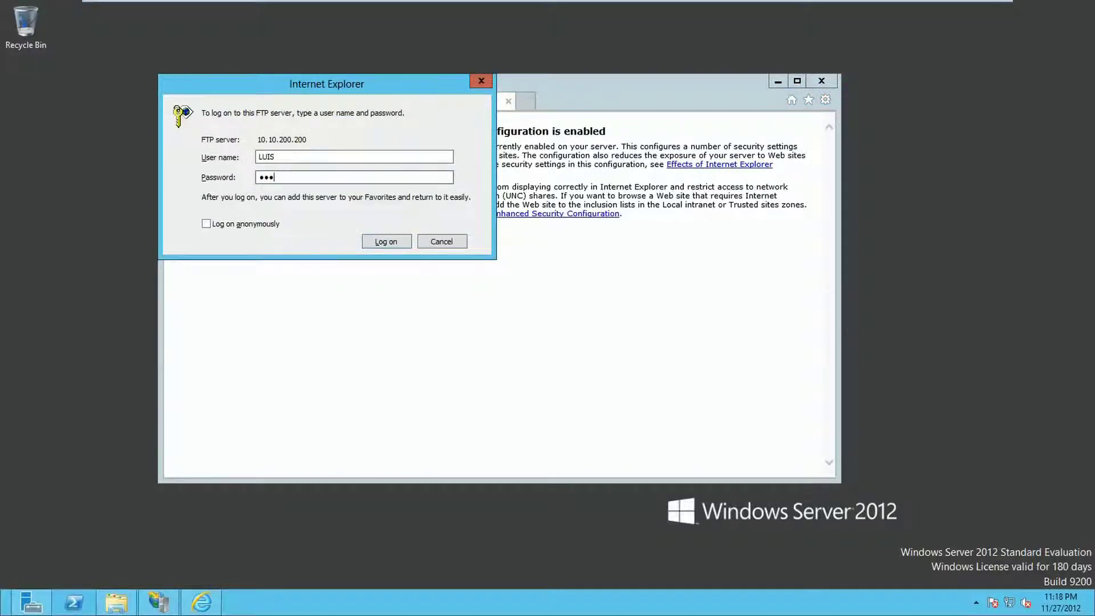
key(Return)
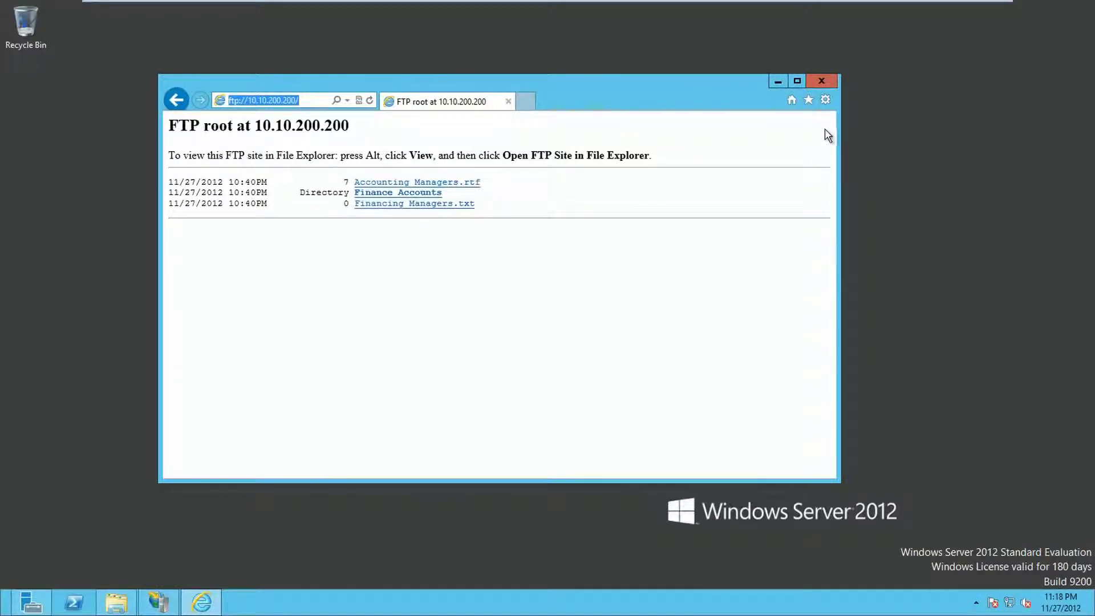
click(821, 82)
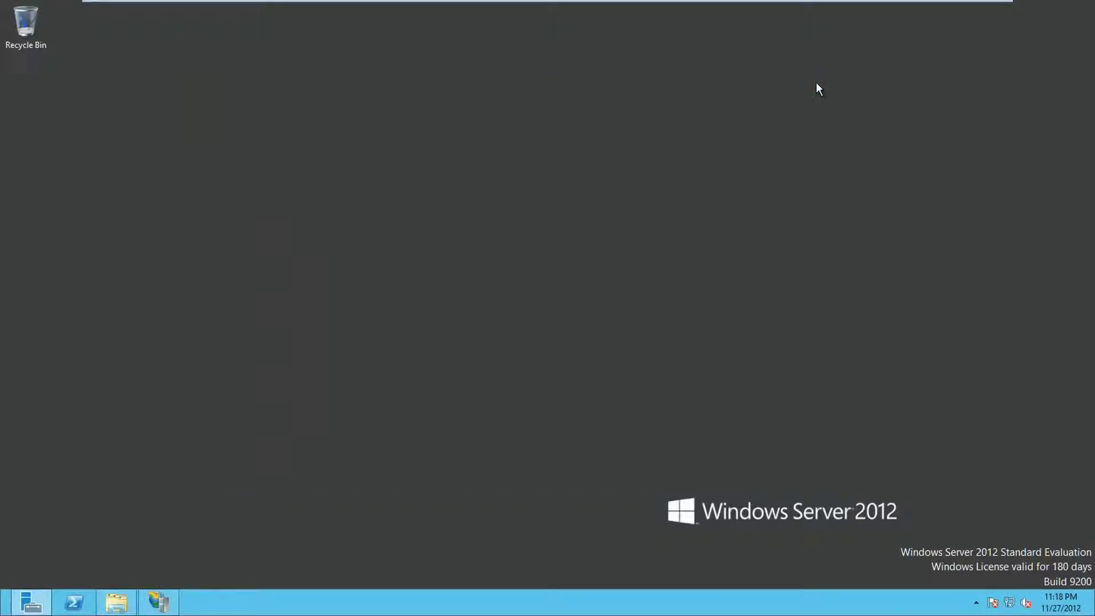
- Minimize the server virtual machine and launch FileZilla from the host's Start screen
mouse_move(863, 3)
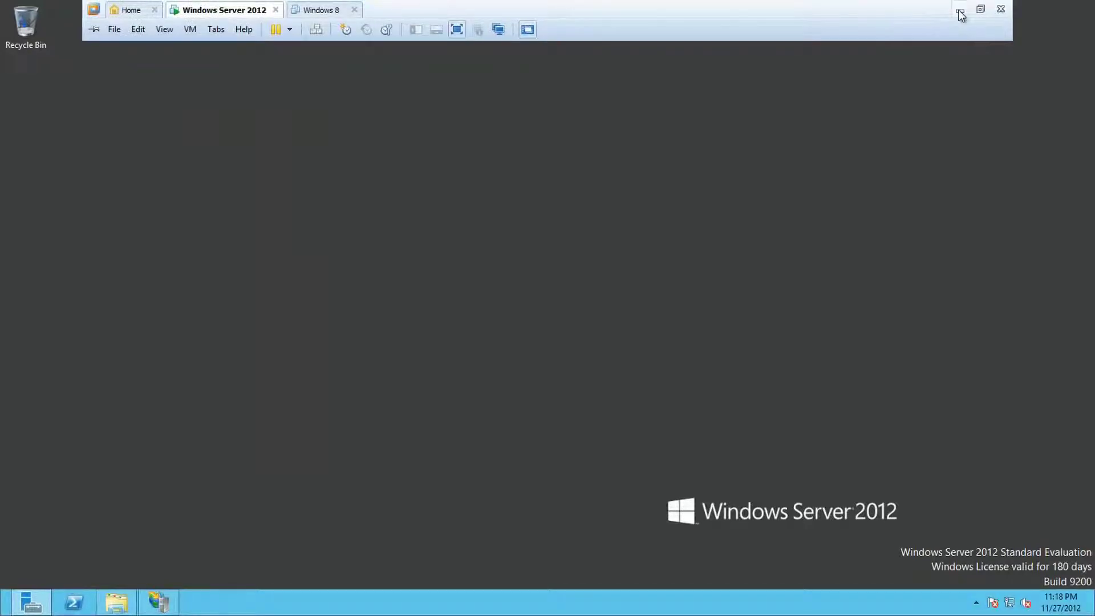
click(961, 13)
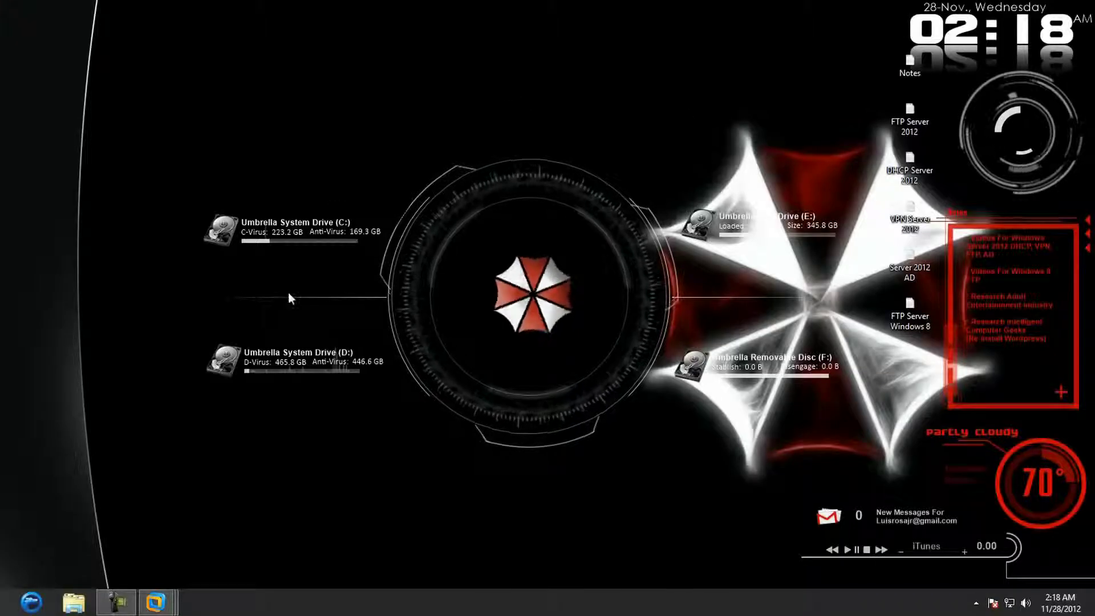
key(super)
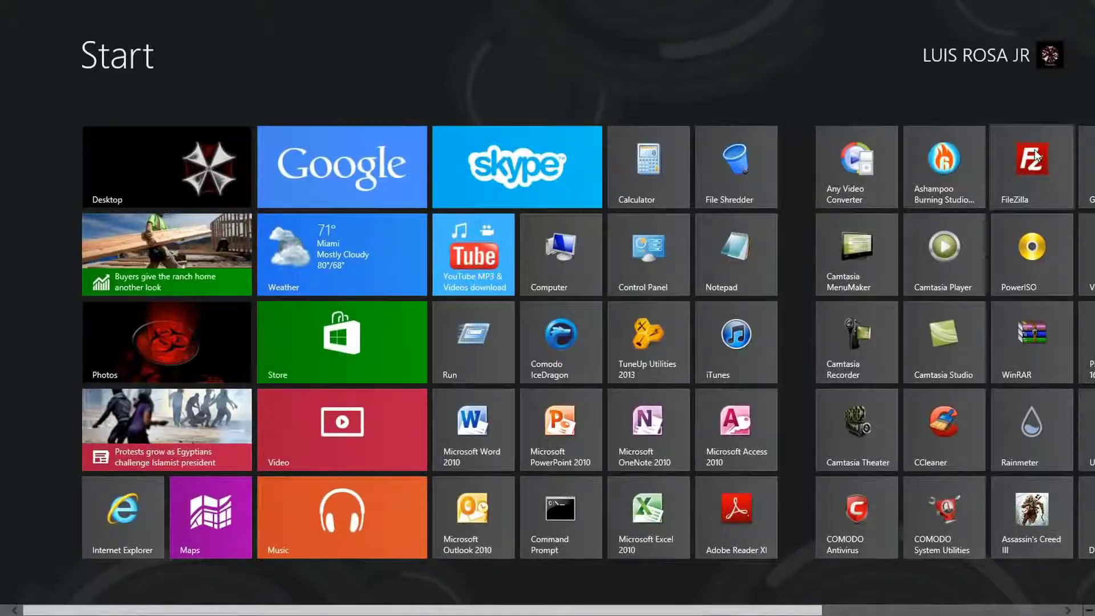
key(super)
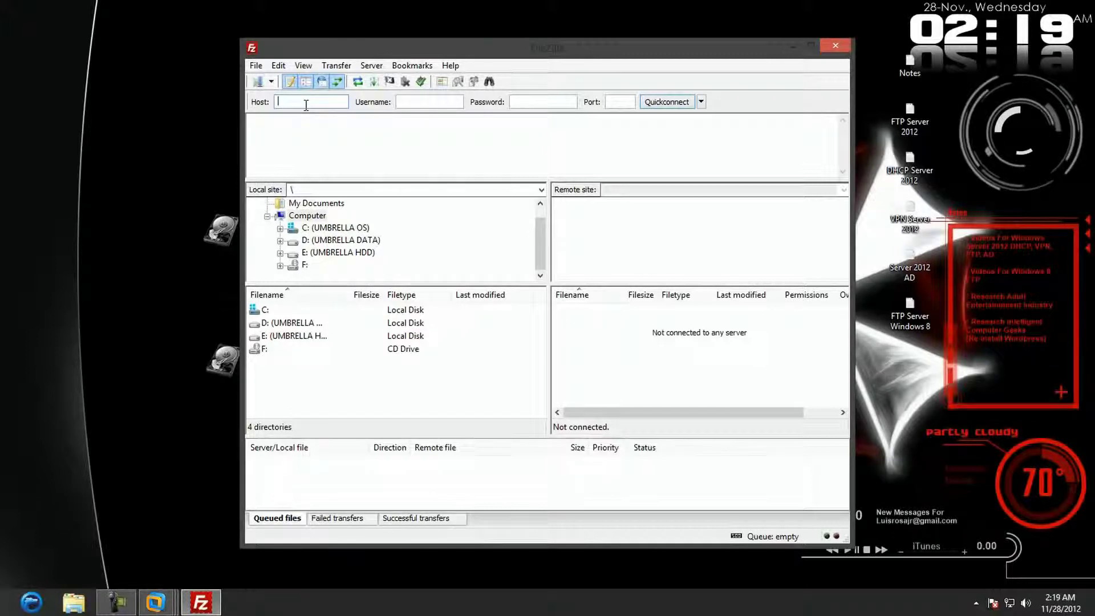
click(306, 105)
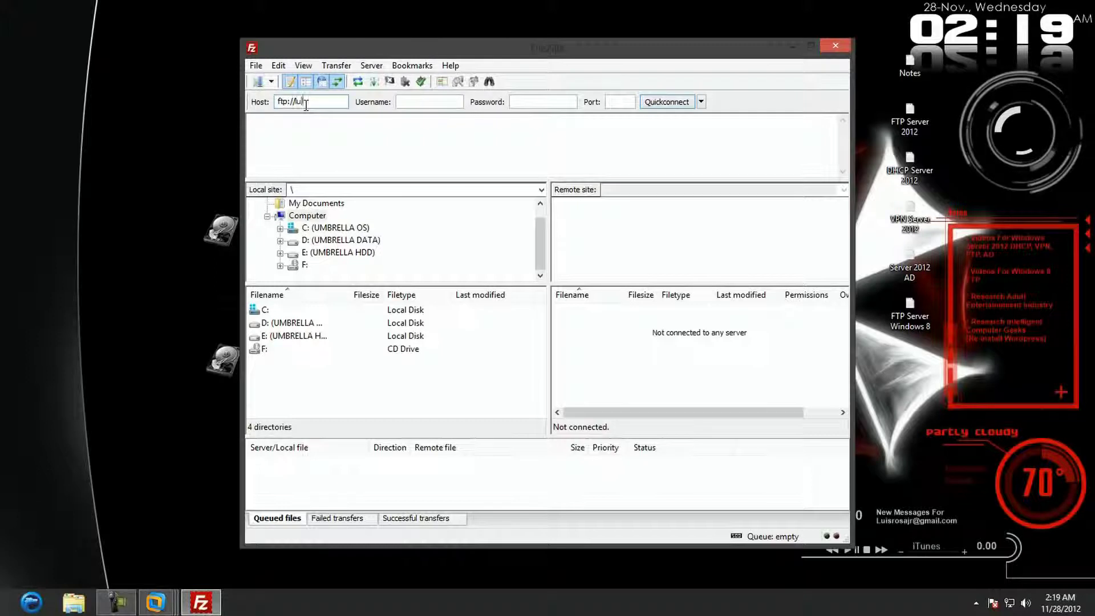
- Quickconnect FileZilla to the remote dyndns FTP server as Administrator with its password
text(ftp://luishomeservers.dyndns)
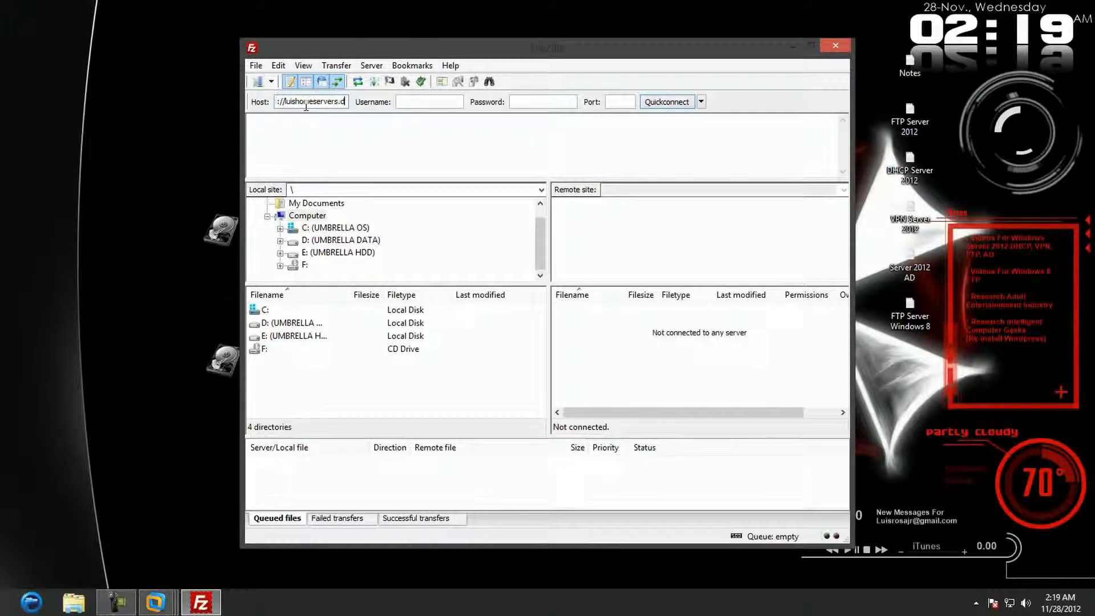
text(.org)
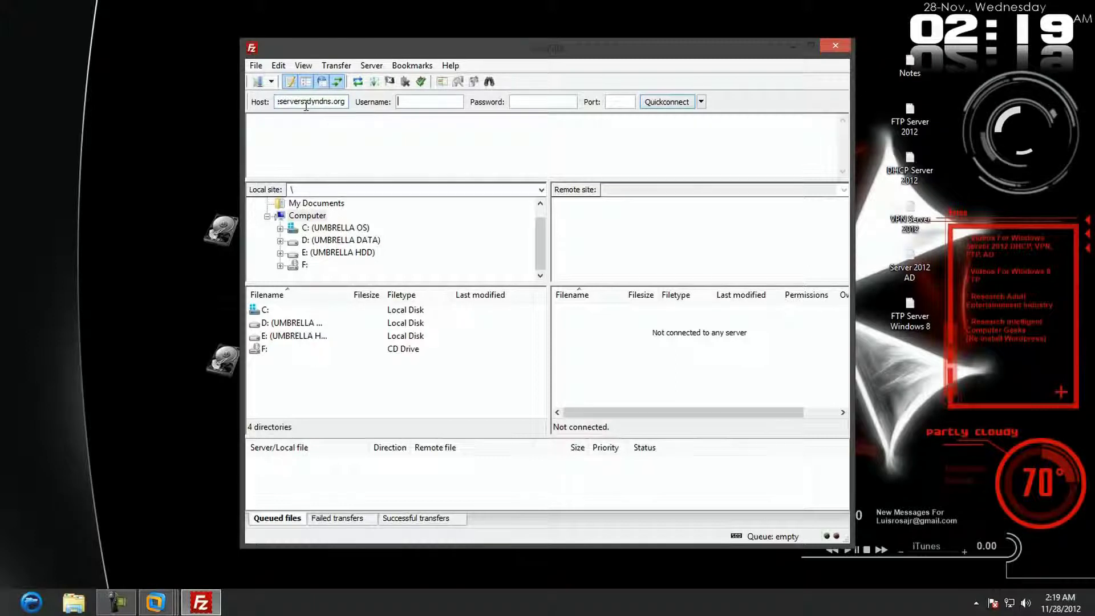
text(Administrator)
key(Tab)
text(*********)
key(Return)
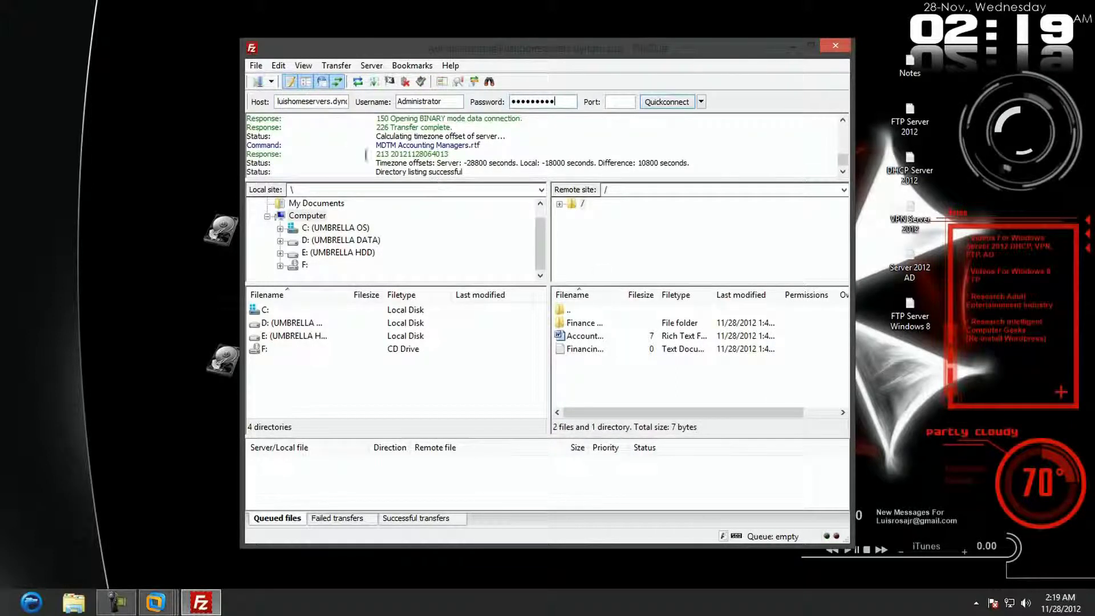
- Reconnect as the second user with their password, then close FileZilla
drag(278, 102, 342, 102)
click(343, 102)
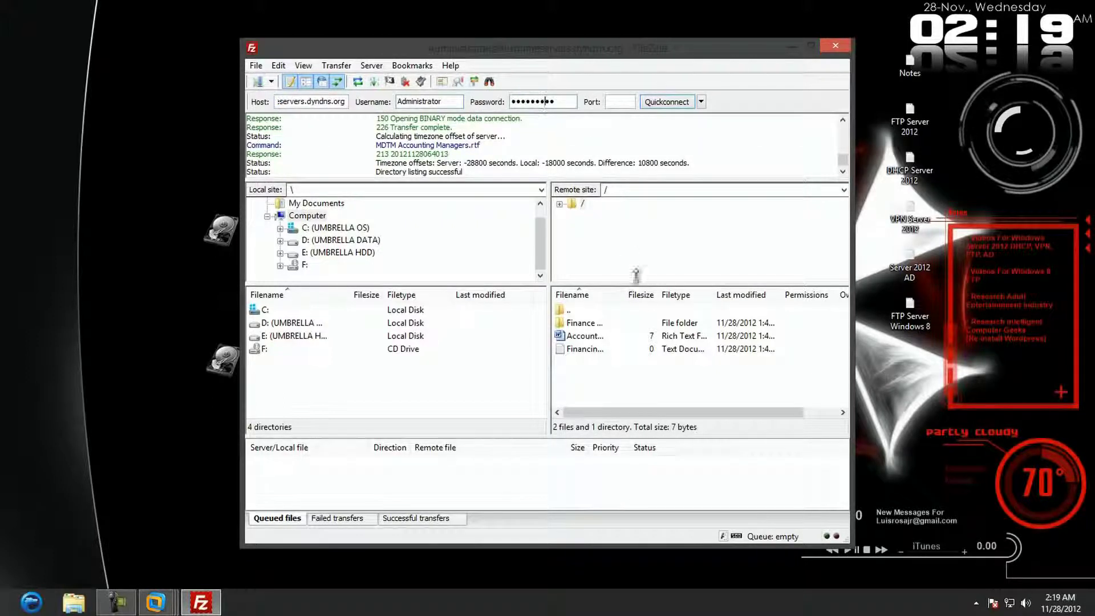
drag(457, 102, 390, 107)
text(LUIS)
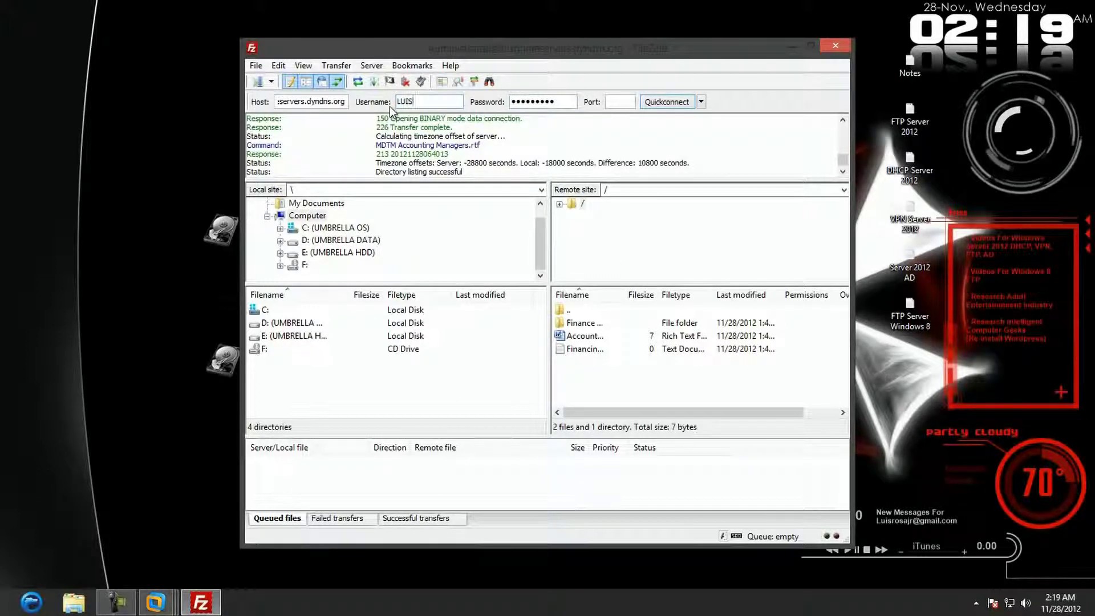
key(Tab)
key(BackSpace)
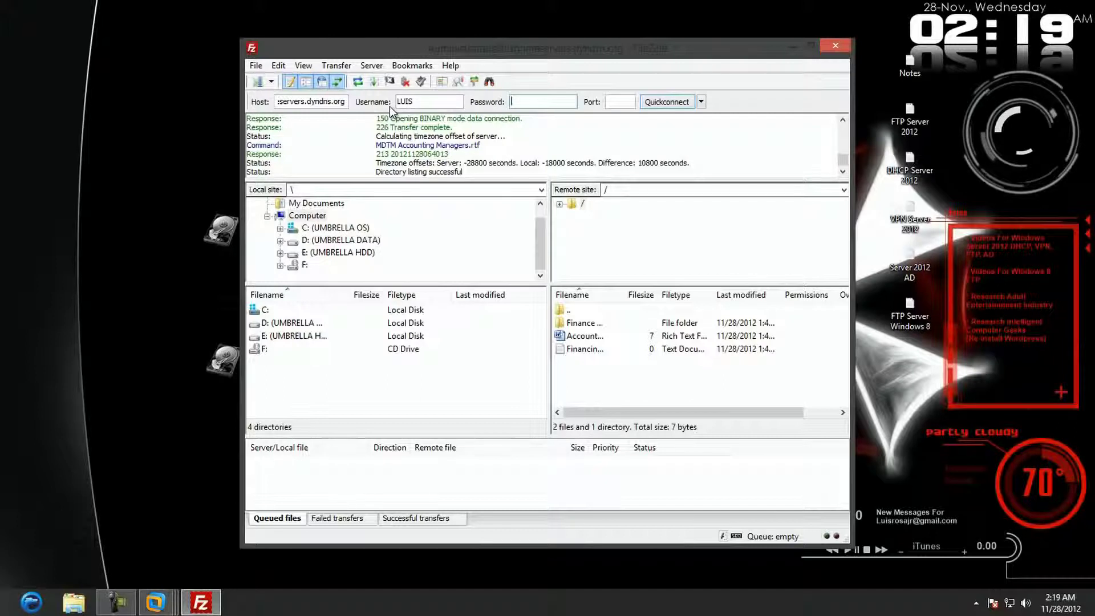
text(*********)
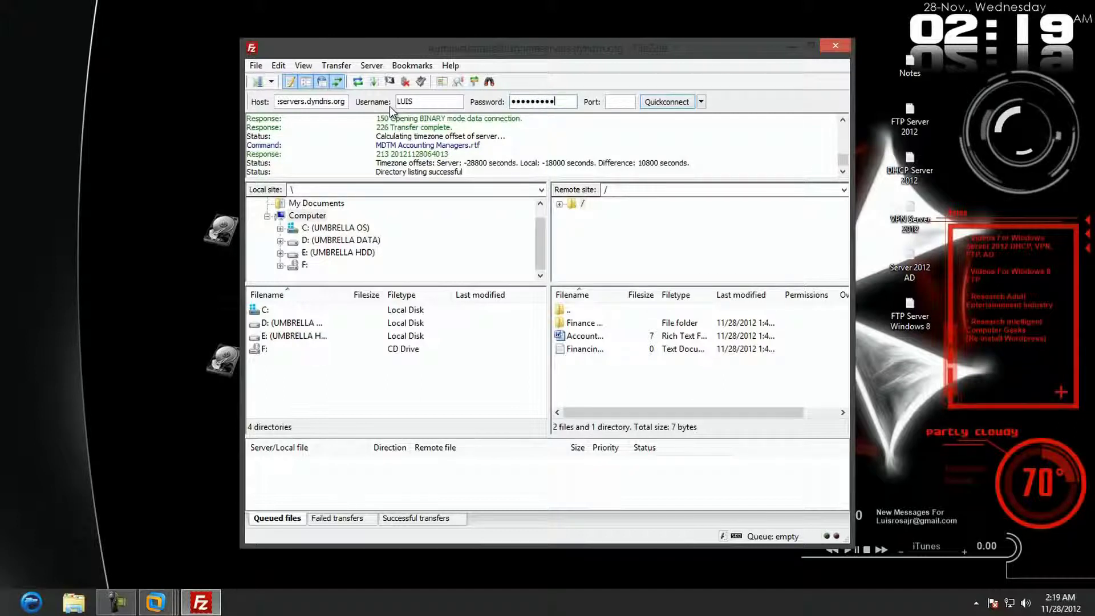
key(Return)
key(Return)
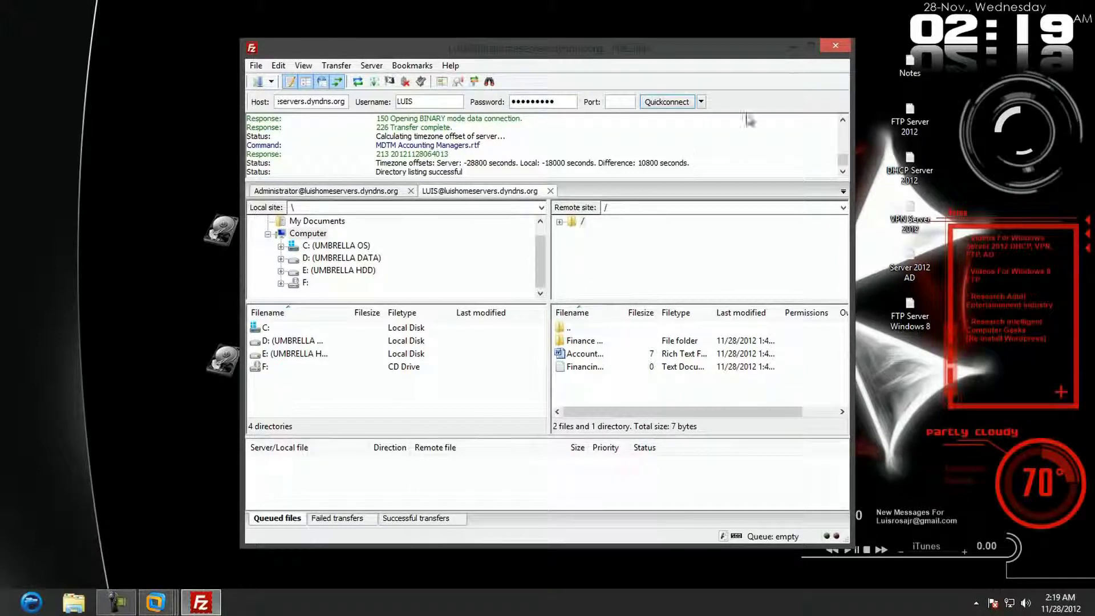
click(836, 43)
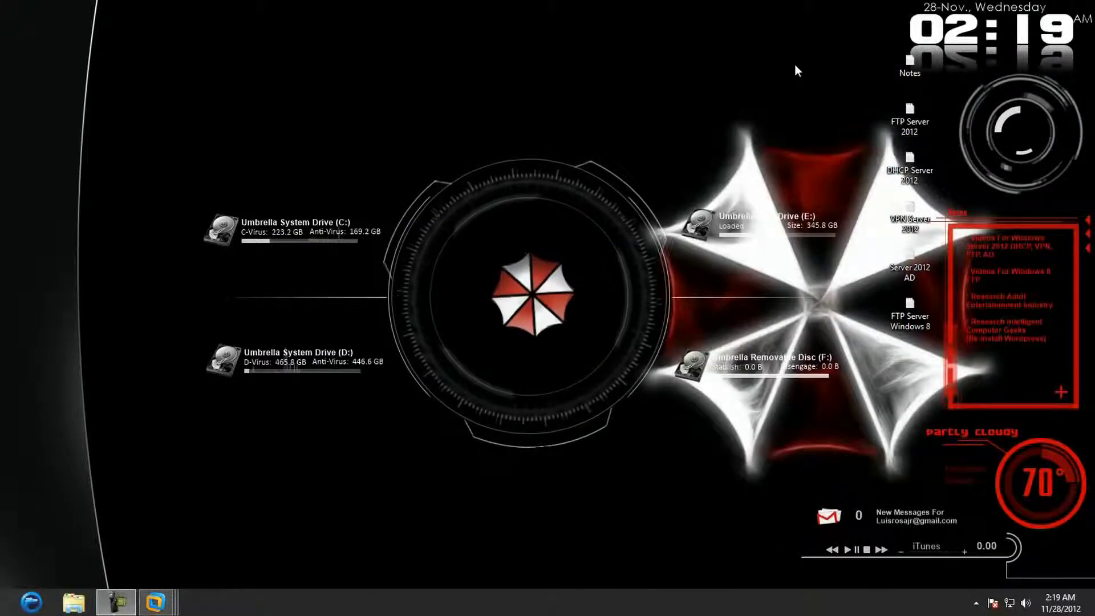
- Bring the server VM back full screen, restore IIS Manager on Umbrella FTP Home, then minimize it
mouse_move(156, 601)
click(279, 530)
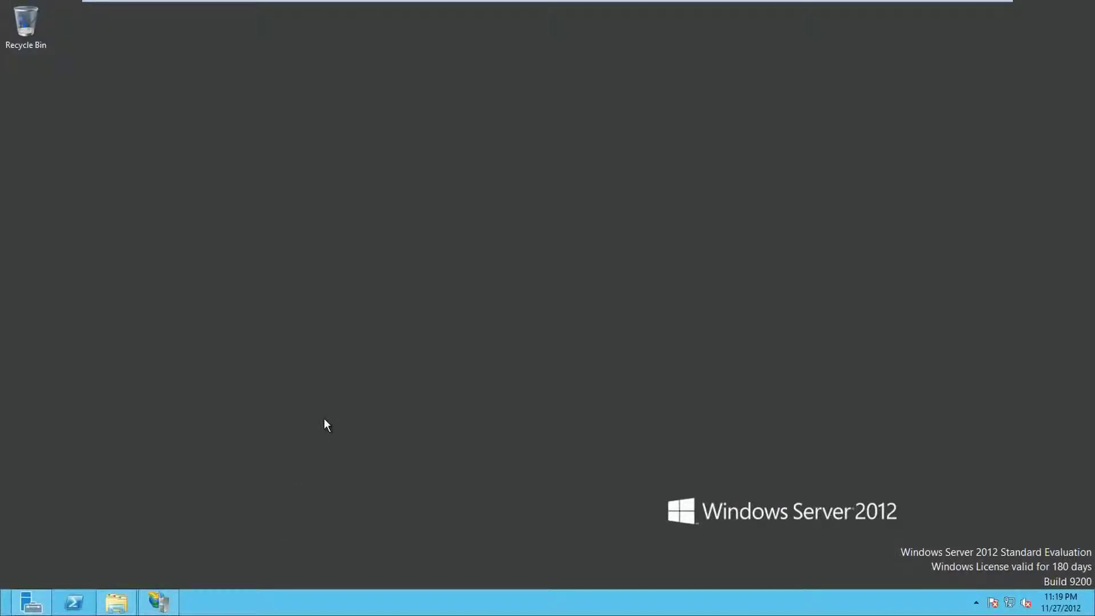
click(157, 600)
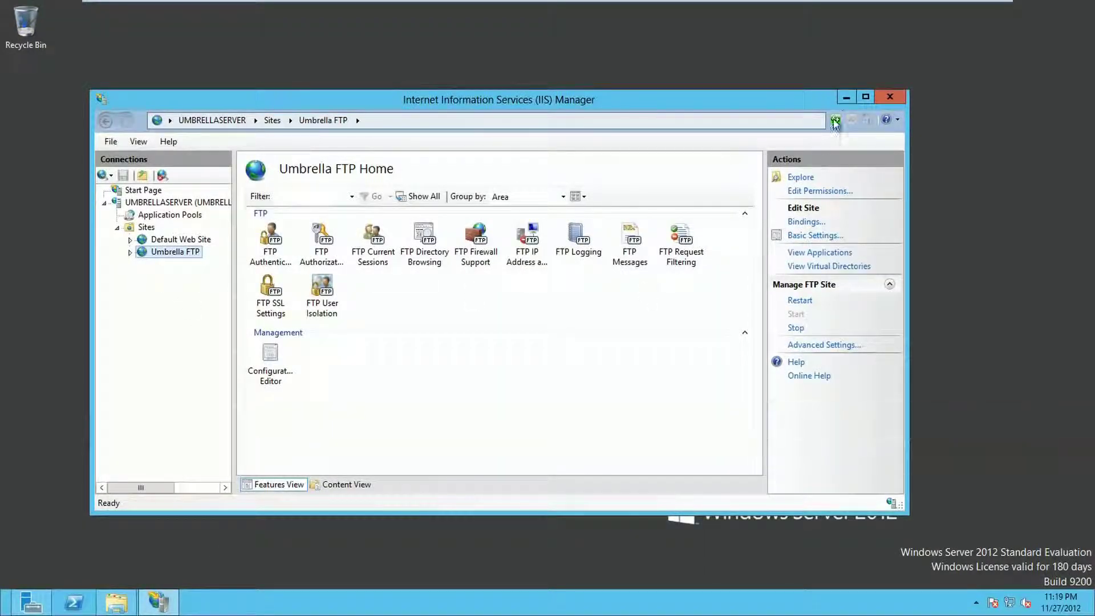
click(847, 97)
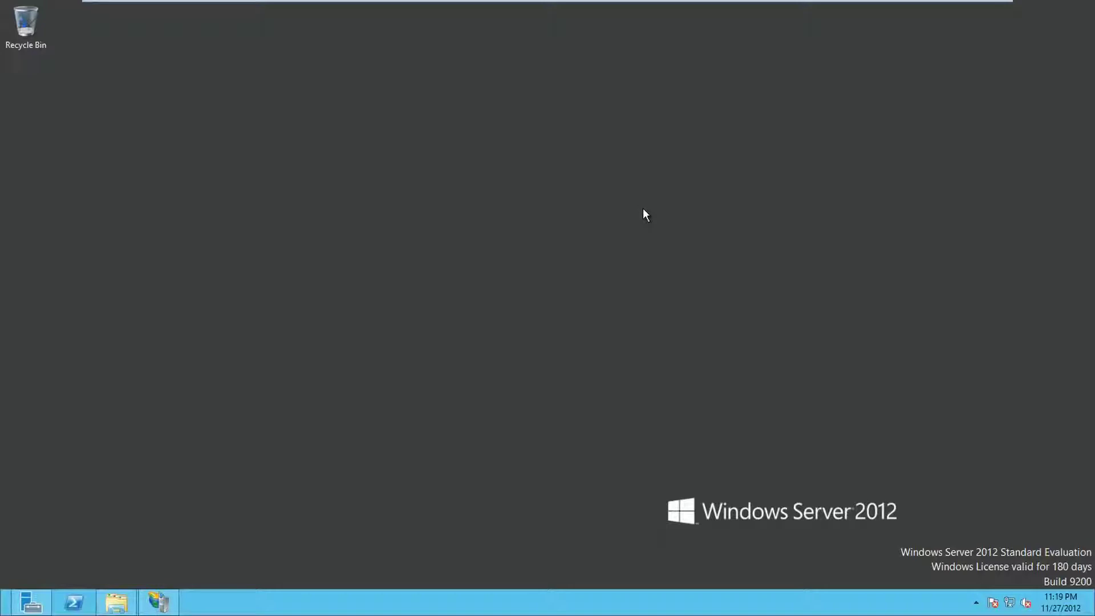